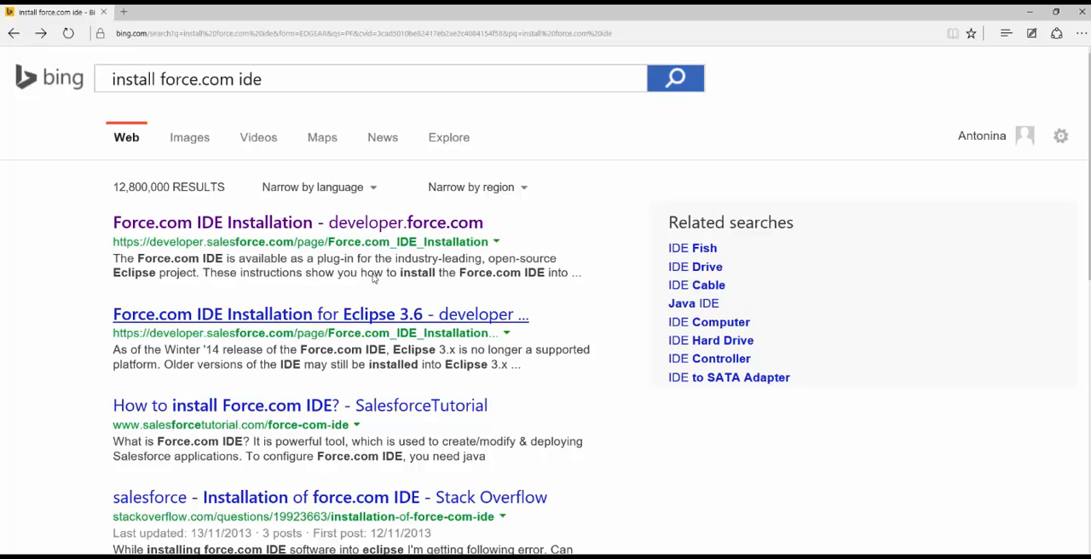
From the Force.com IDE Installation page, reach the Java download page, accept the license agreement and download jdk-7u79-windows-x64.exe
left_click(341, 223)
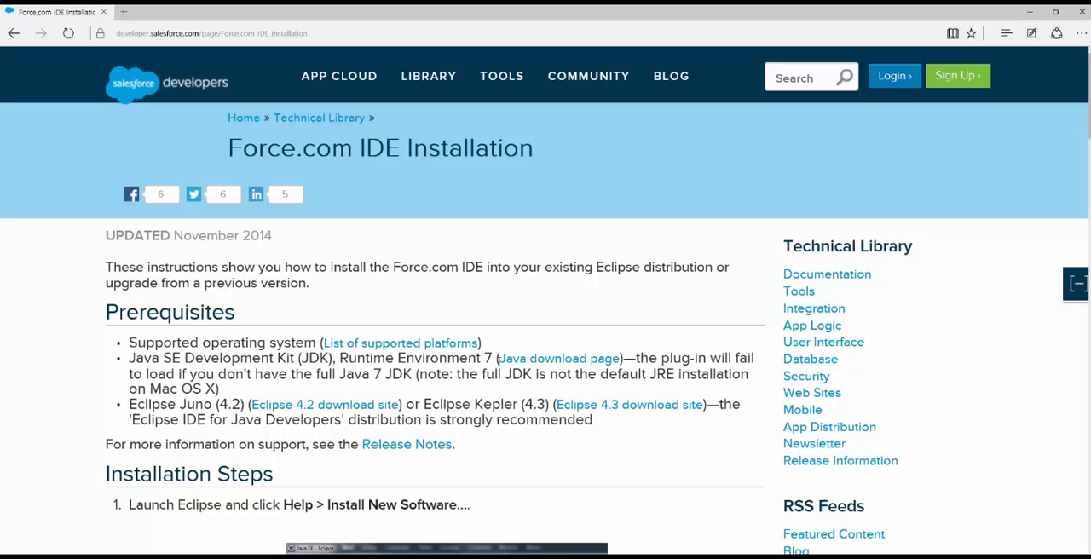
left_click(516, 362)
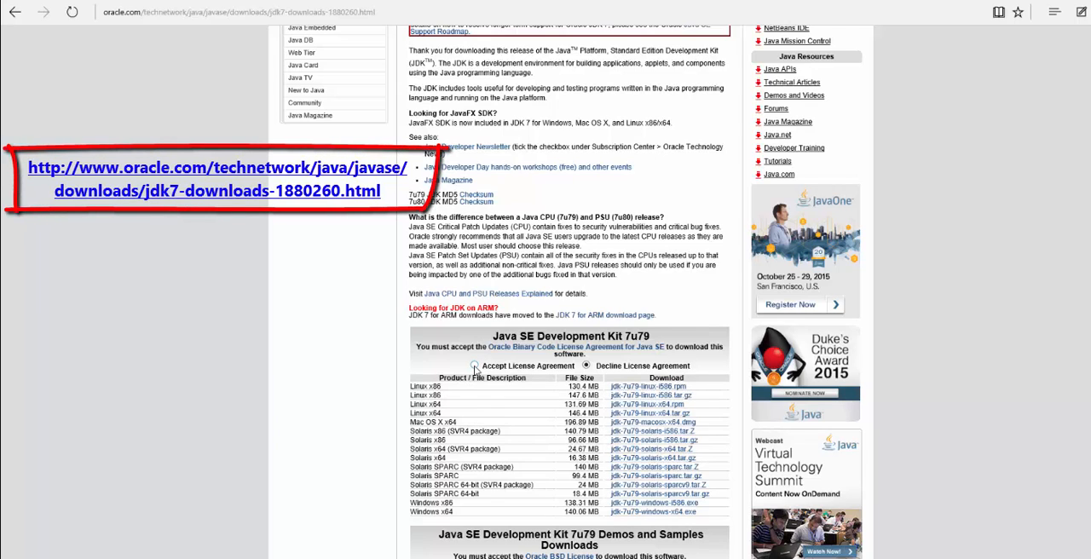
left_click(474, 366)
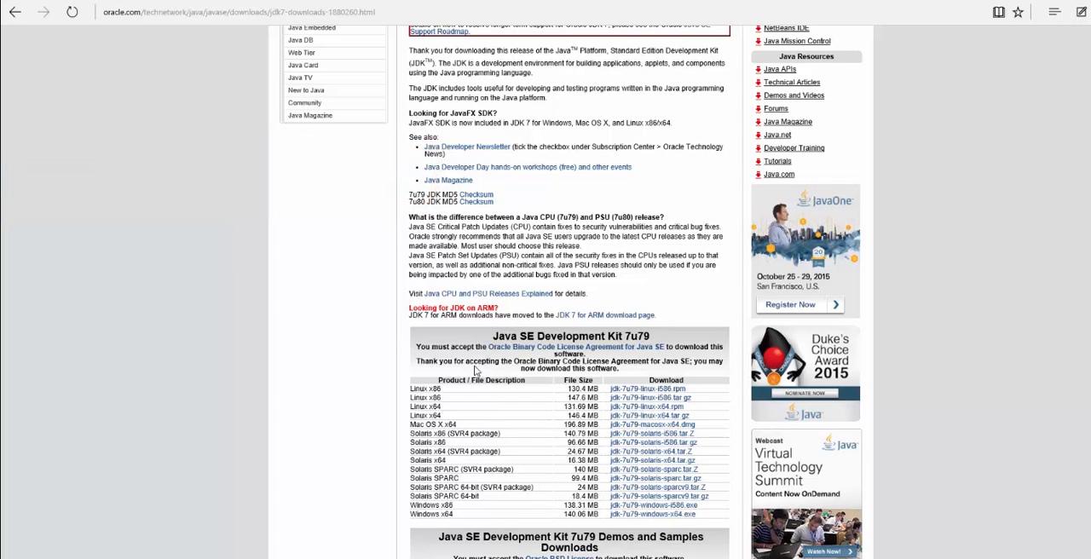
left_click(653, 516)
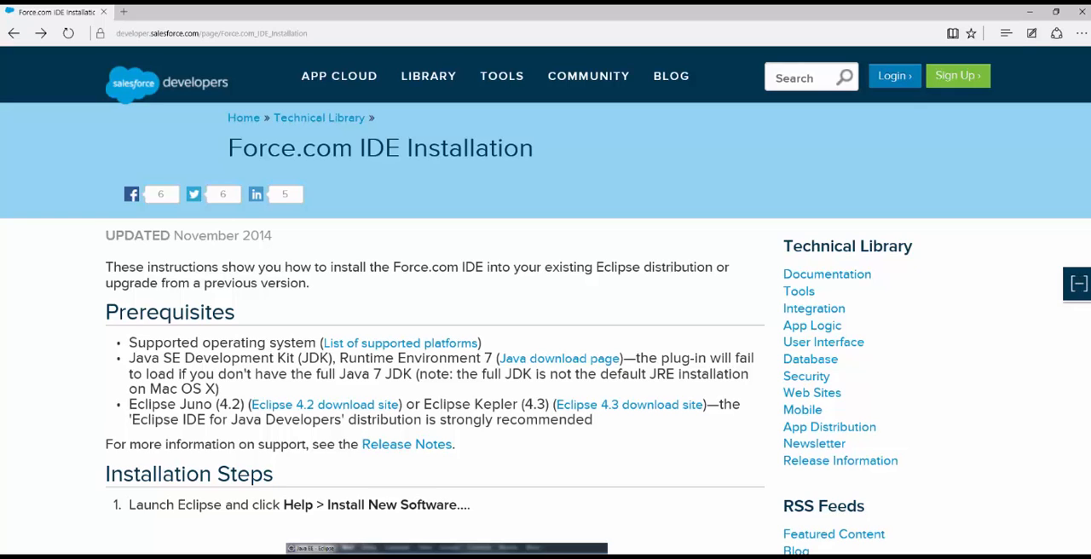
From the Eclipse 4.3 download site, download the Windows 32-bit Eclipse IDE for Java EE Developers through the UK Mirror Service
left_click(607, 408)
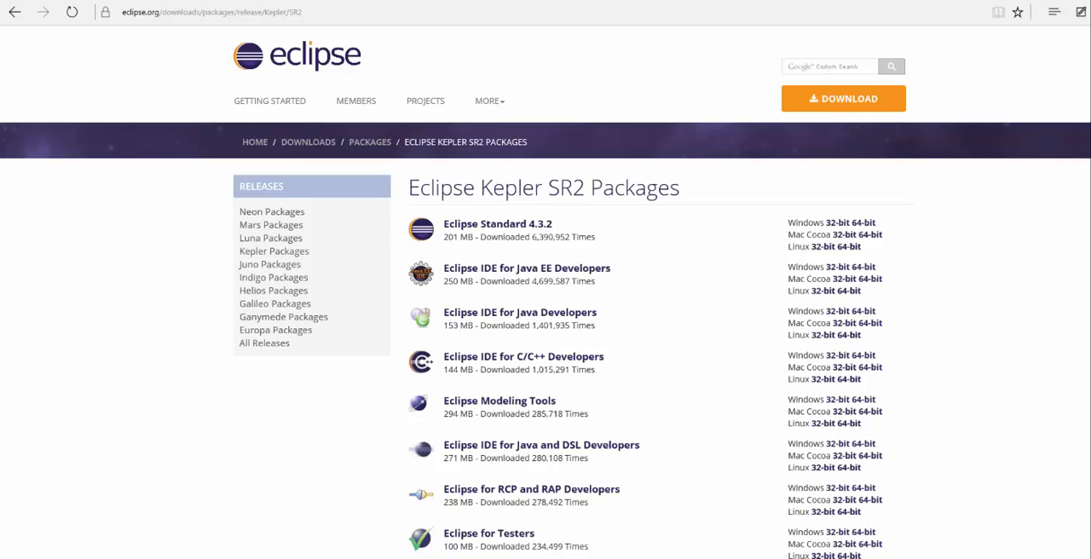
left_click(838, 267)
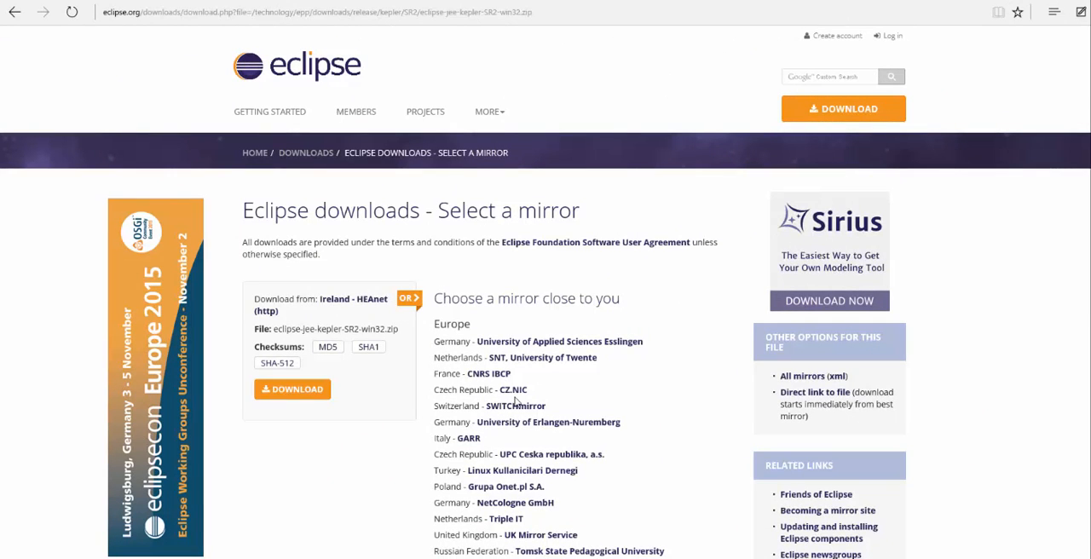
left_click(543, 535)
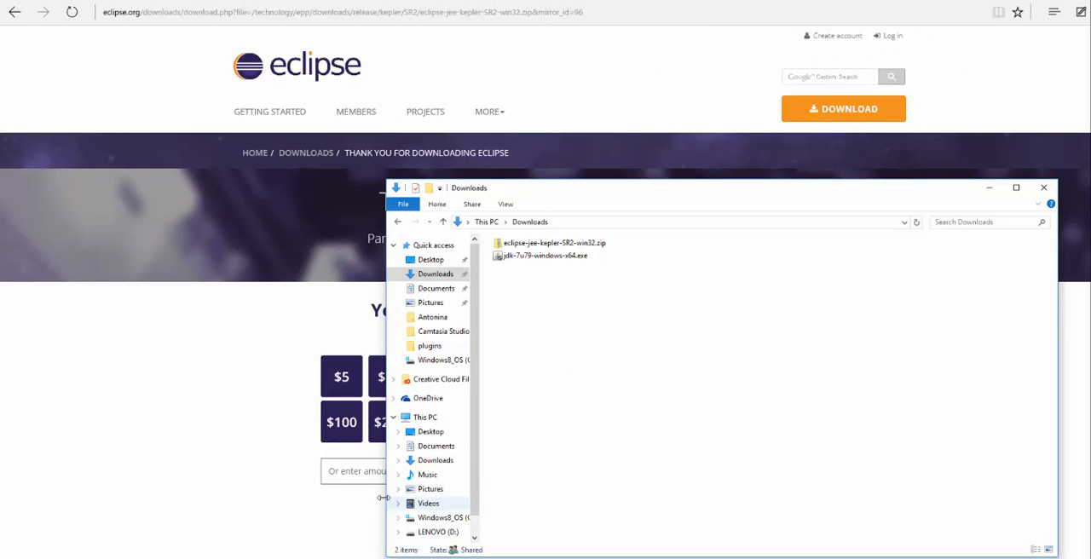
Run jdk-7u79-windows-x64.exe from Downloads and install Java SE Development Kit 7 Update 79 with the default features and folder
left_click(523, 259)
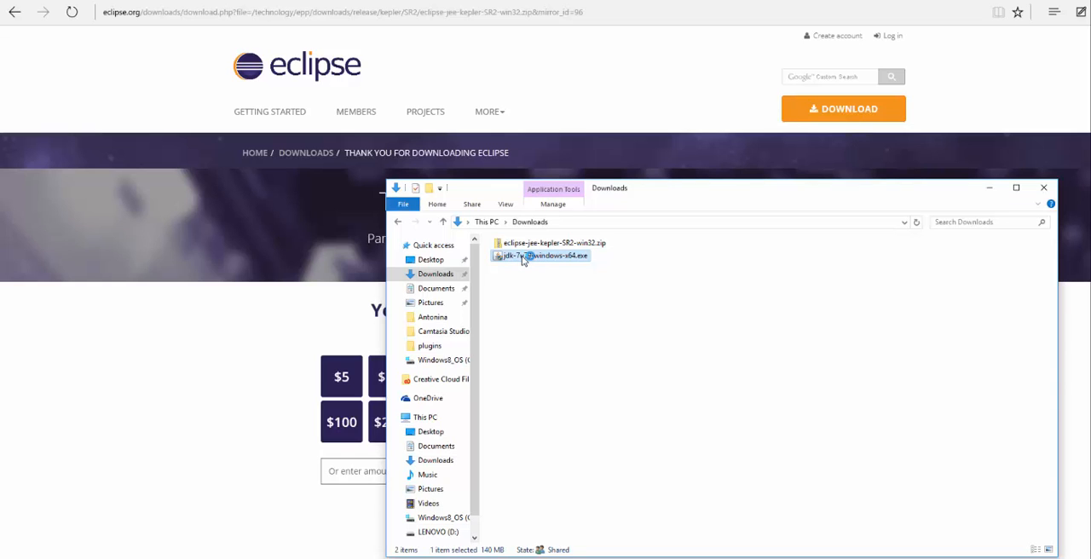
double_click(523, 259)
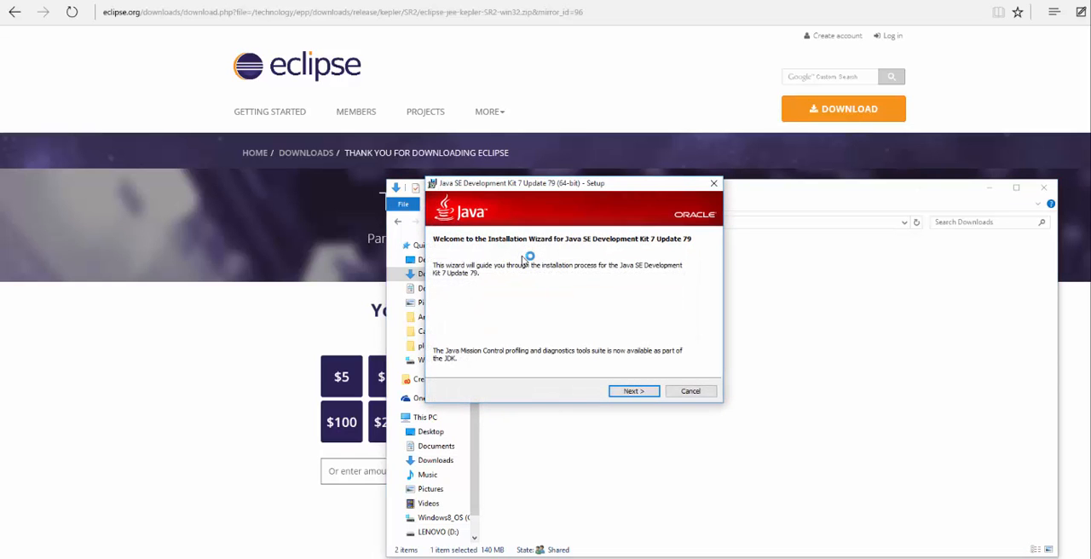
left_click(631, 392)
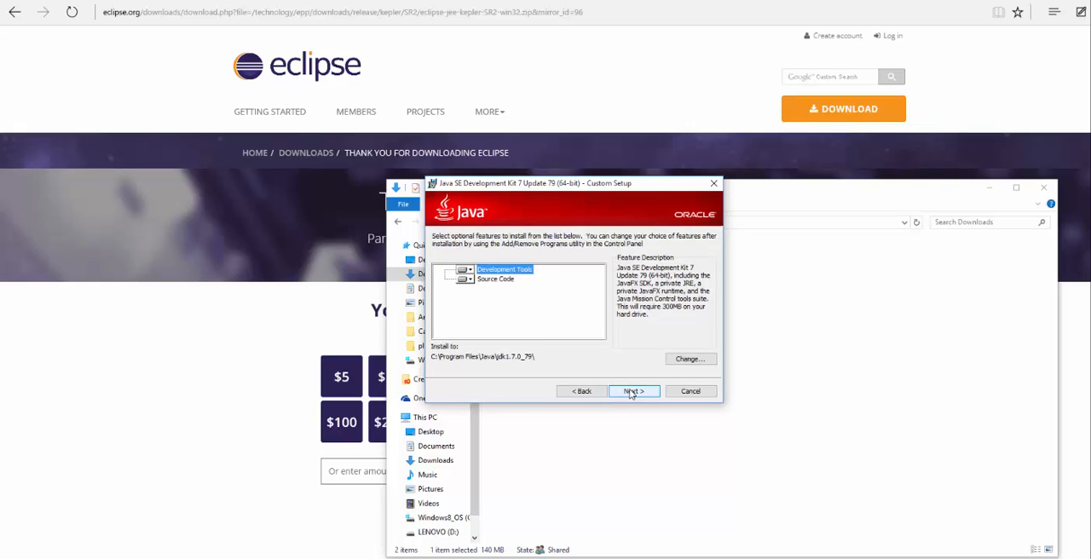
left_click(630, 392)
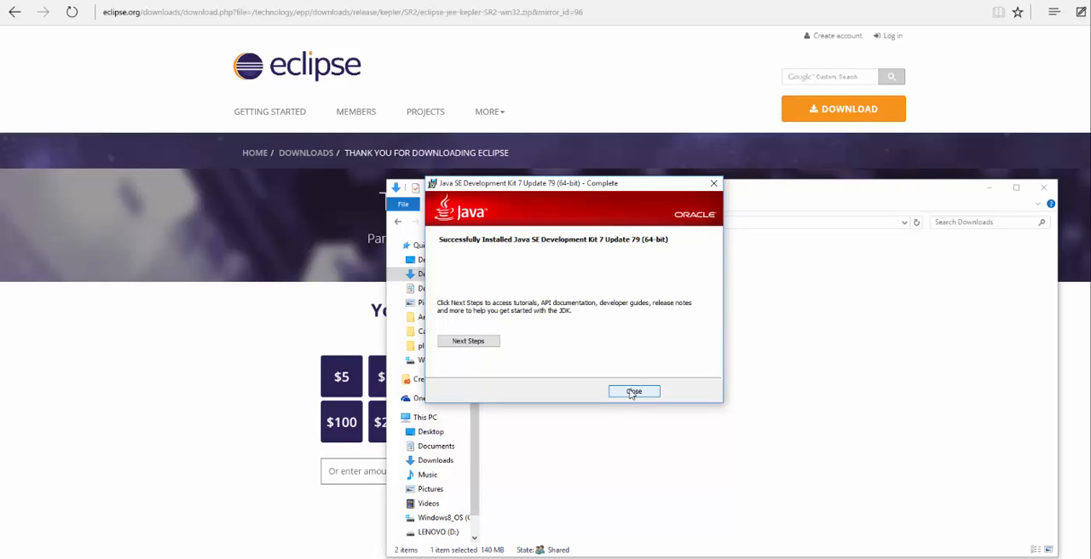
left_click(633, 391)
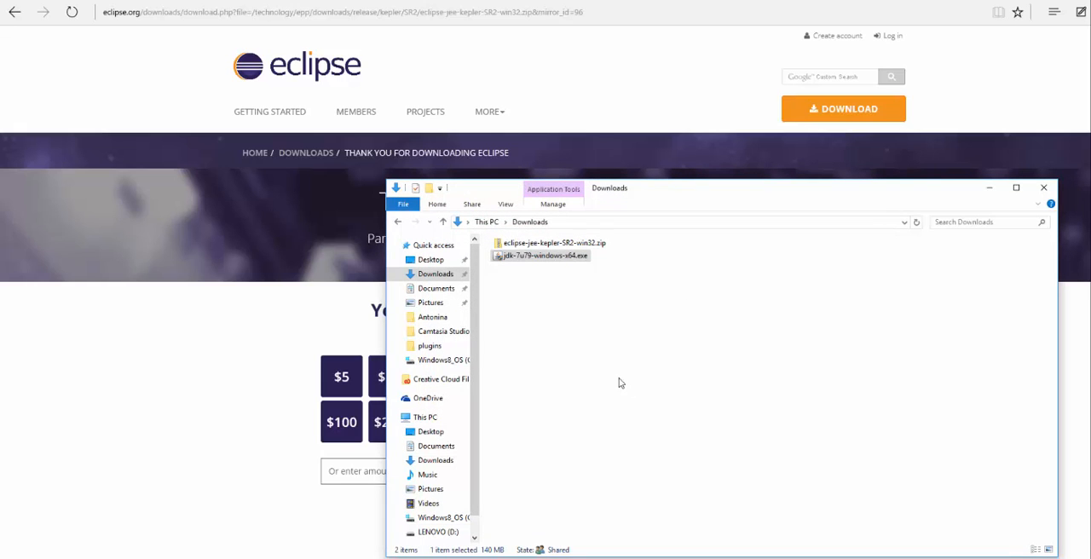
Extract eclipse-jee-kepler-SR2-win32.zip to C:\
left_click(538, 248)
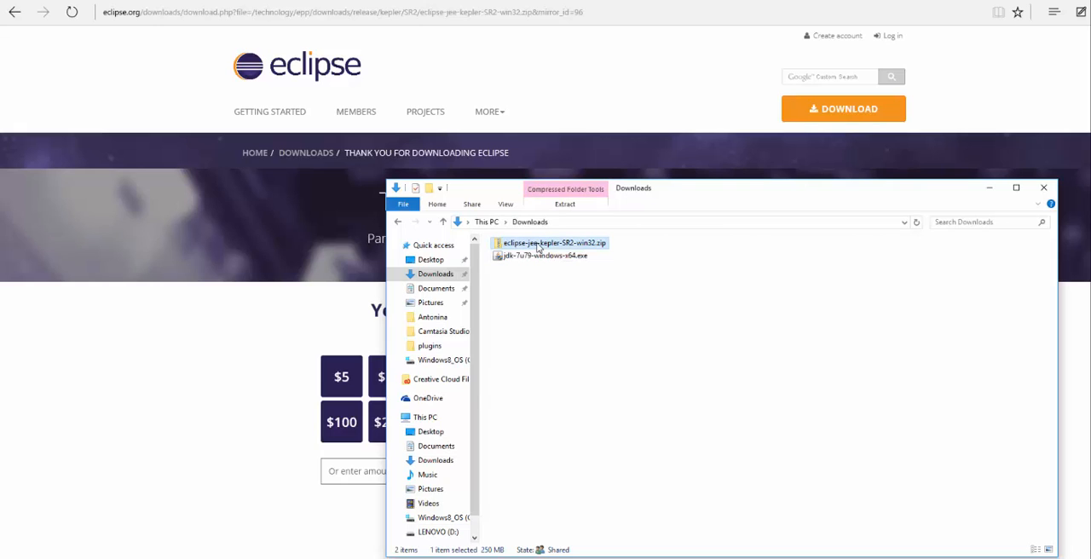
right_click(539, 248)
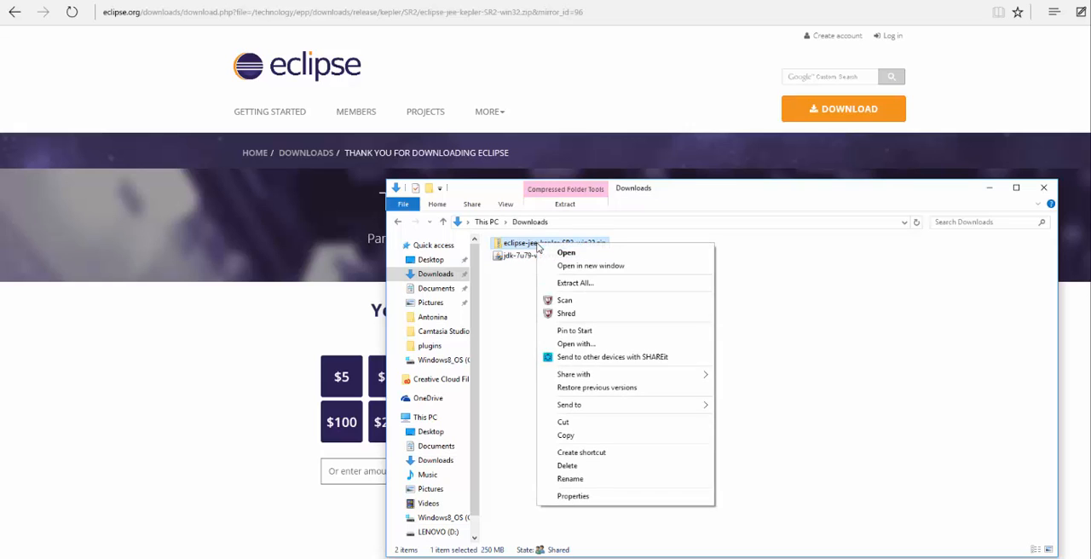
left_click(570, 284)
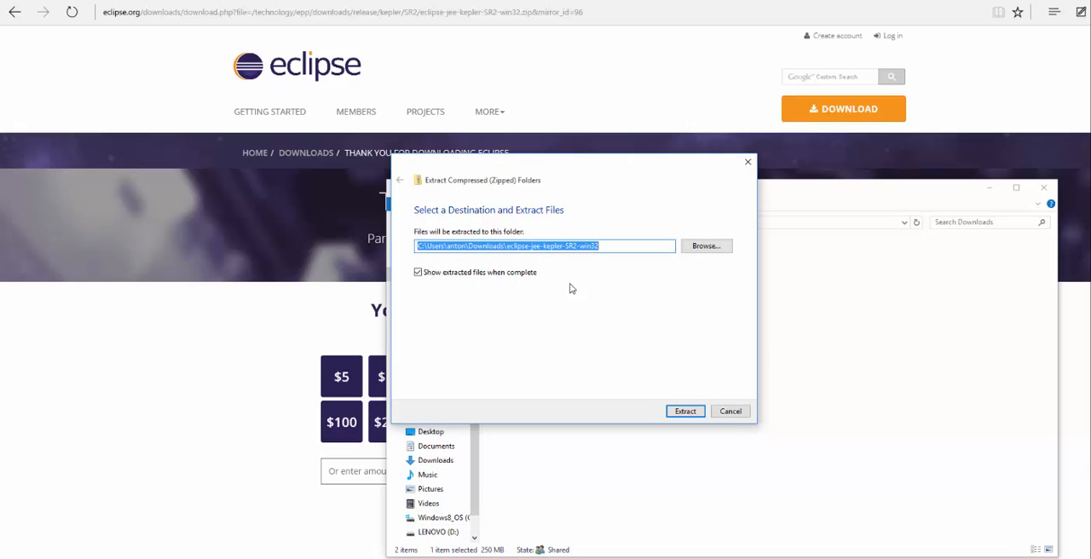
left_click(610, 247)
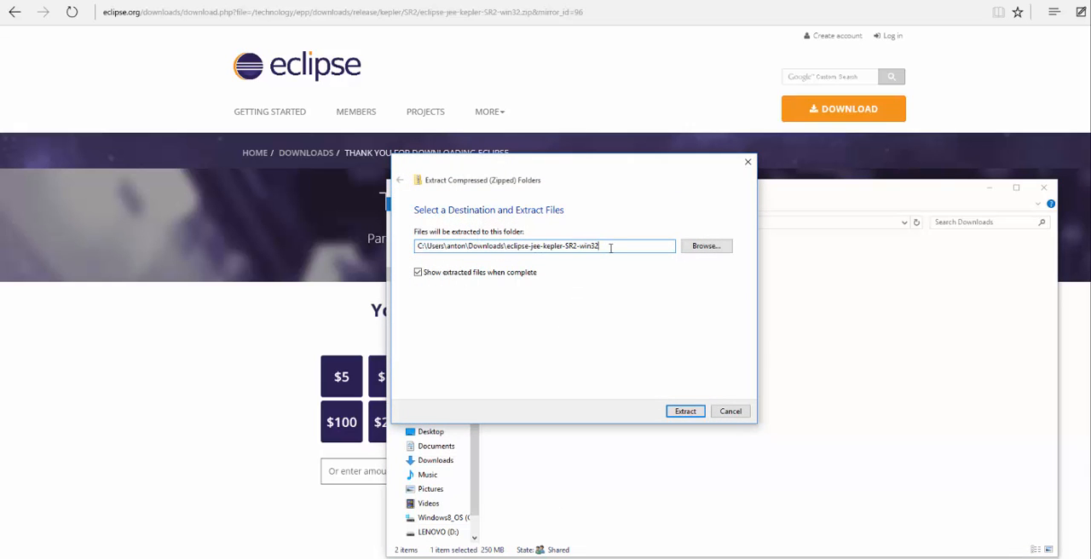
left_click_drag(610, 247, 428, 246)
key("BackSpace")
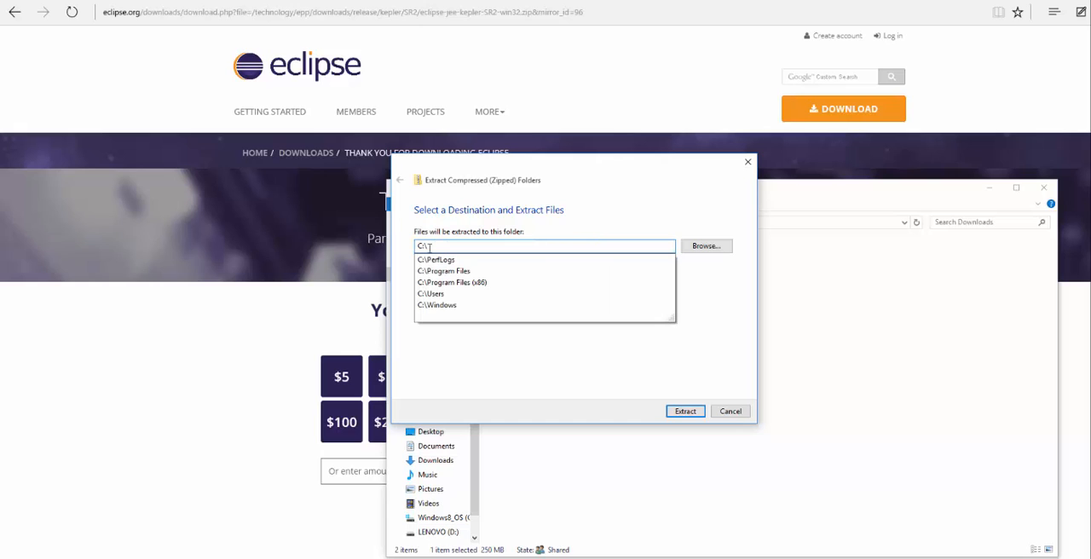
left_click(714, 341)
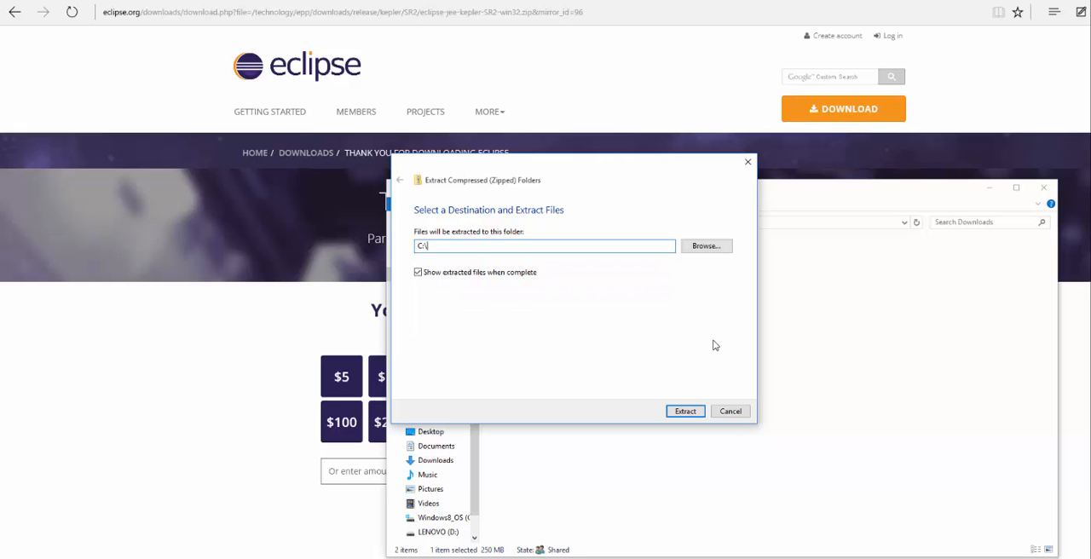
left_click(688, 412)
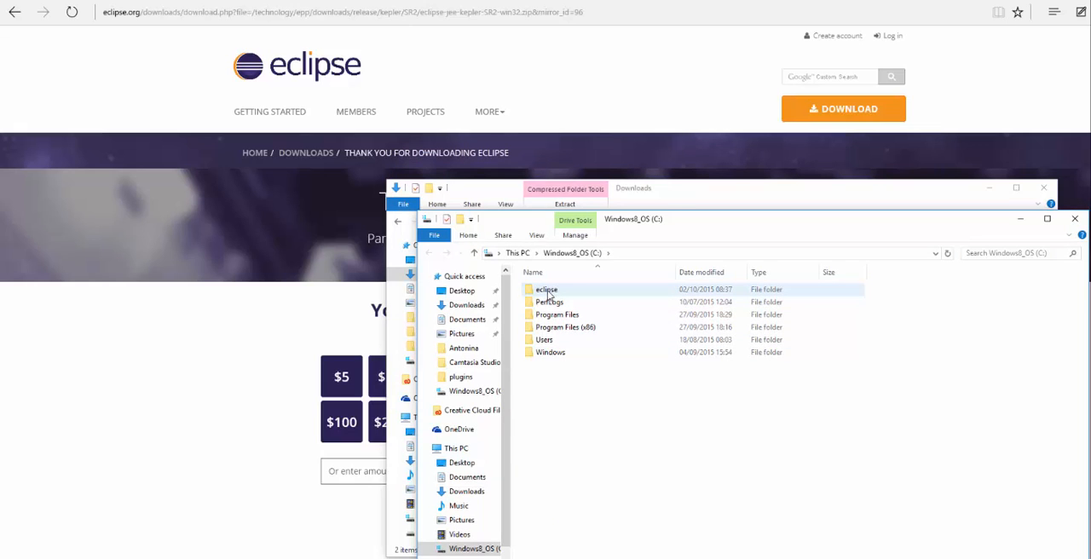
Launch eclipse.exe from the extracted eclipse folder and accept the default workspace
double_click(549, 295)
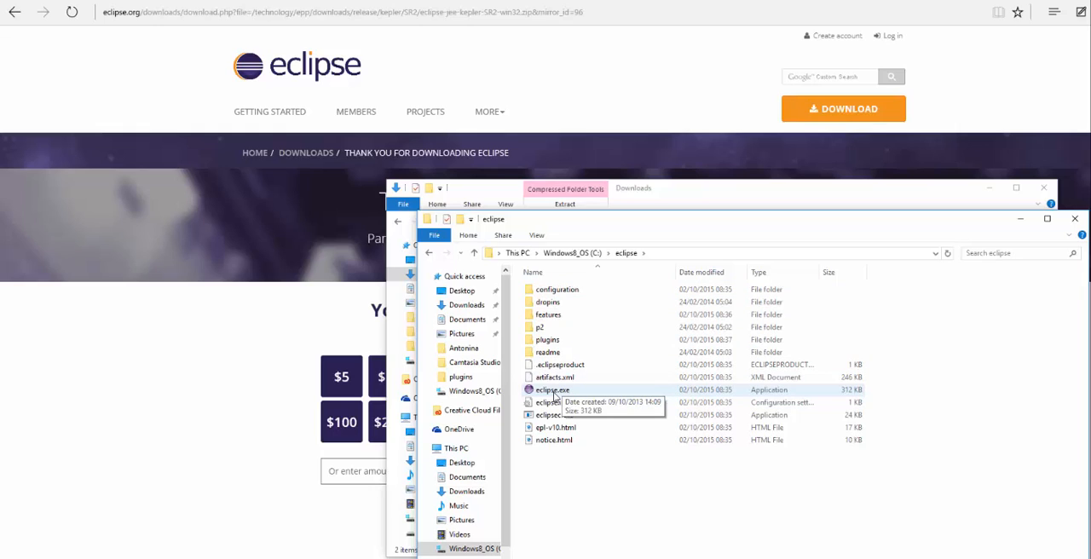
double_click(552, 394)
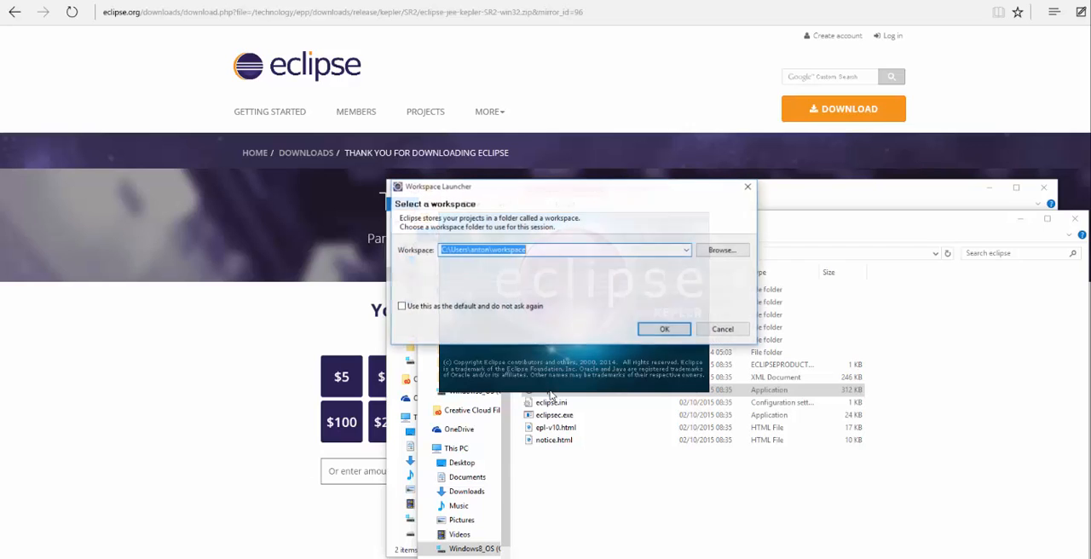
left_click(667, 329)
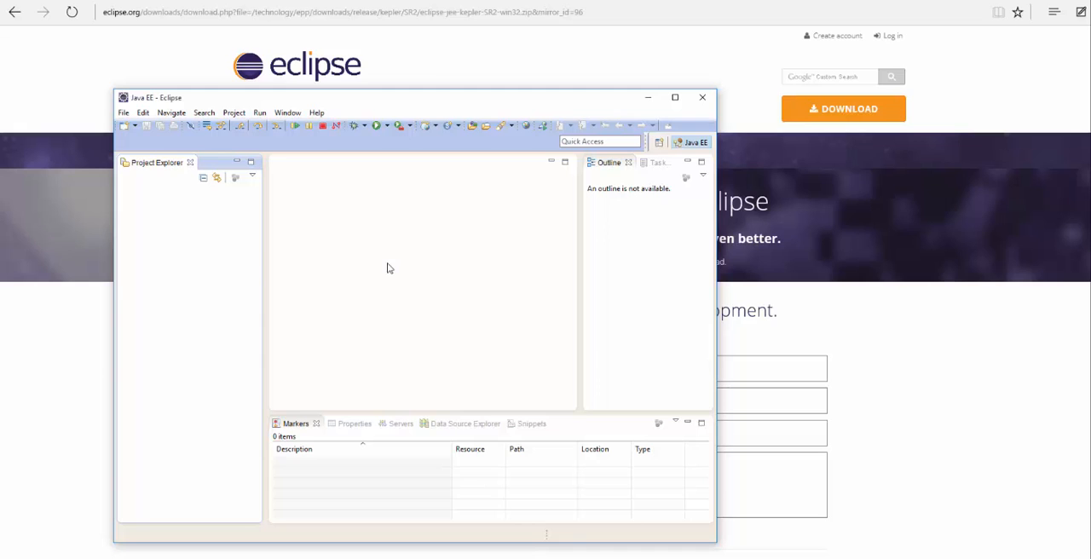
left_click(317, 113)
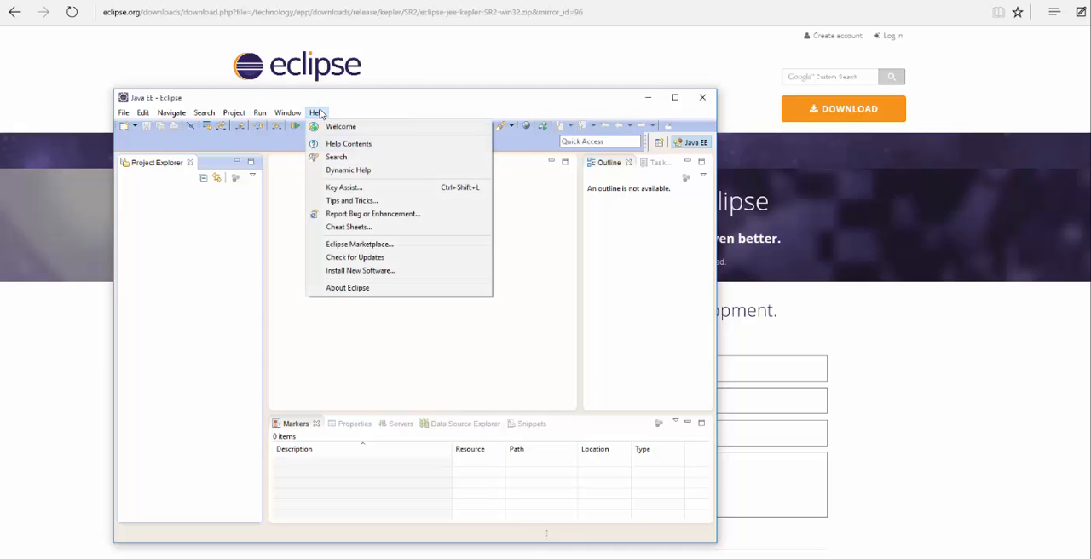
left_click(354, 270)
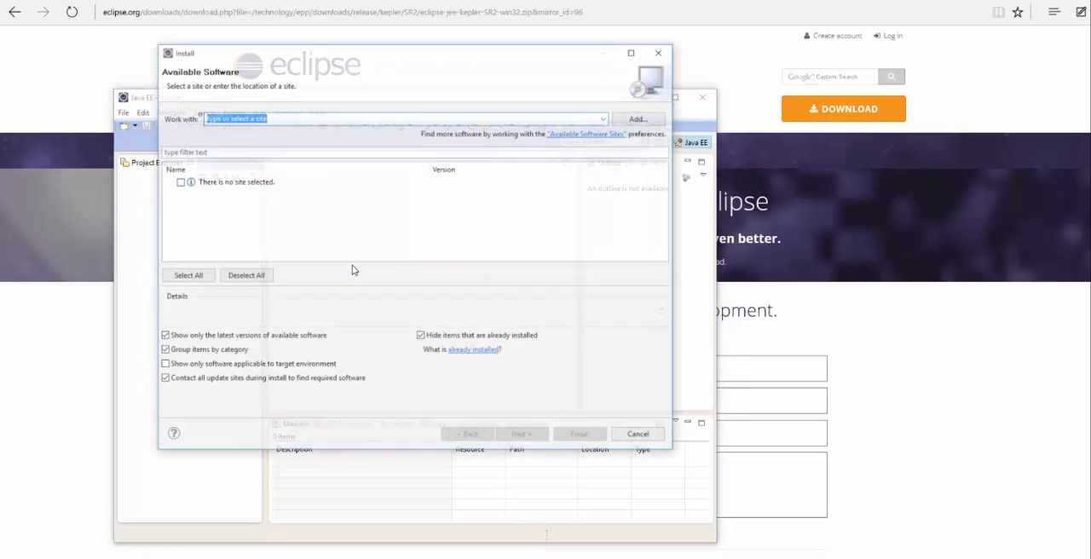
left_click(645, 118)
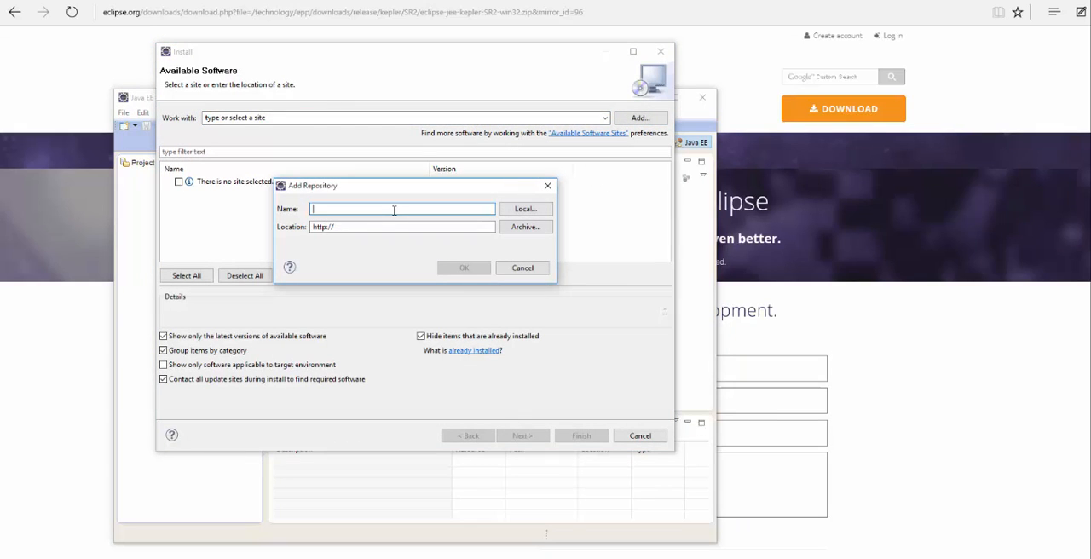
type("Force.comIDE")
triple_click(374, 227)
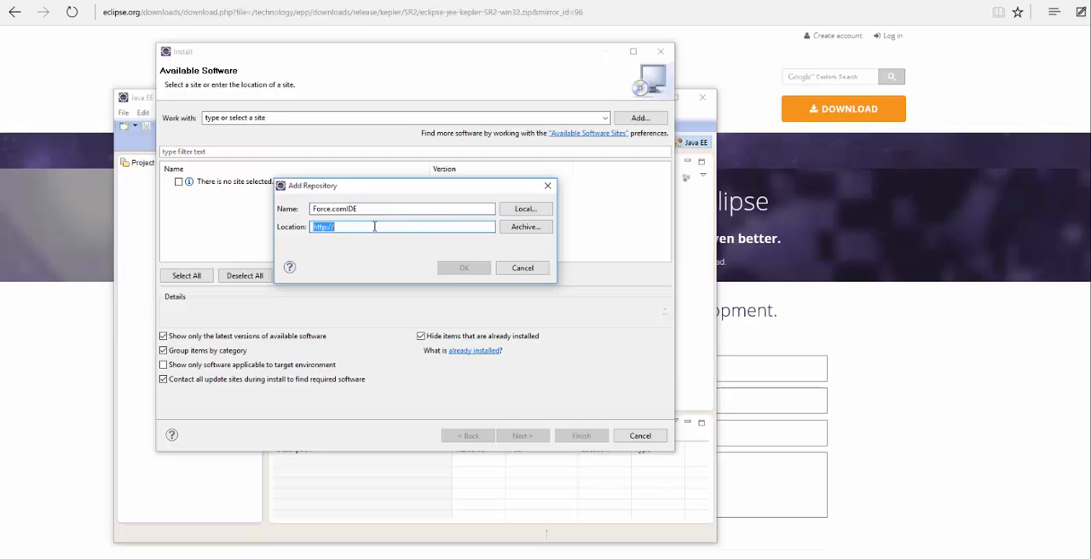
type("http://media.developerforce.com/force-ide/eclipse42")
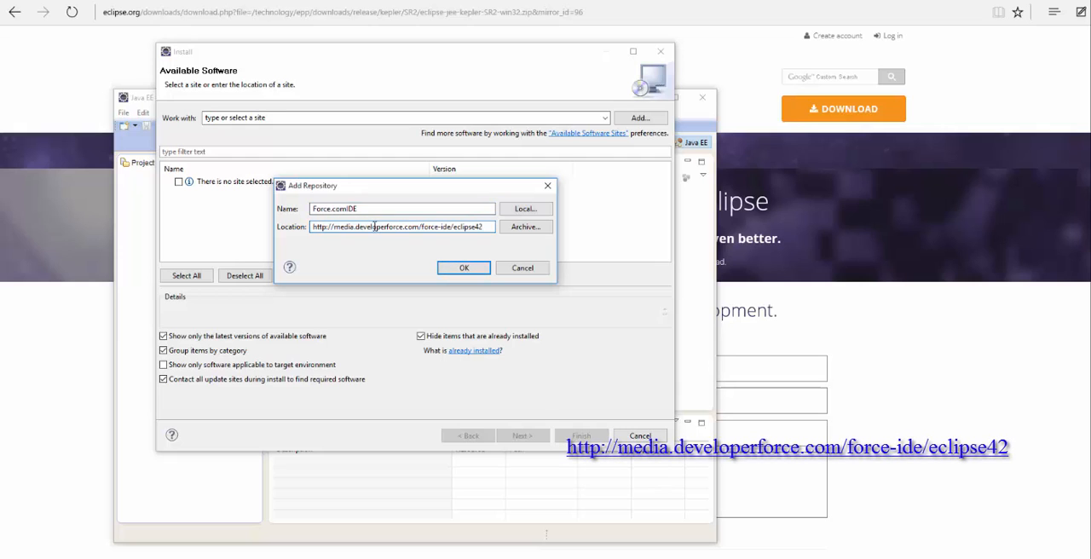
left_click(451, 270)
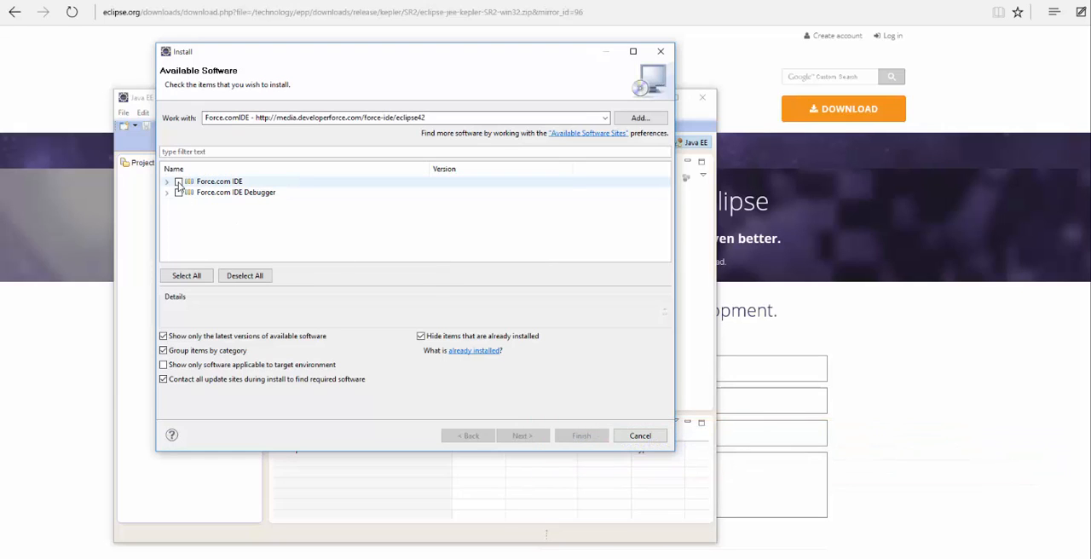
Select only Force.com IDE for installation, accept its license terms and finish the installation
left_click(178, 182)
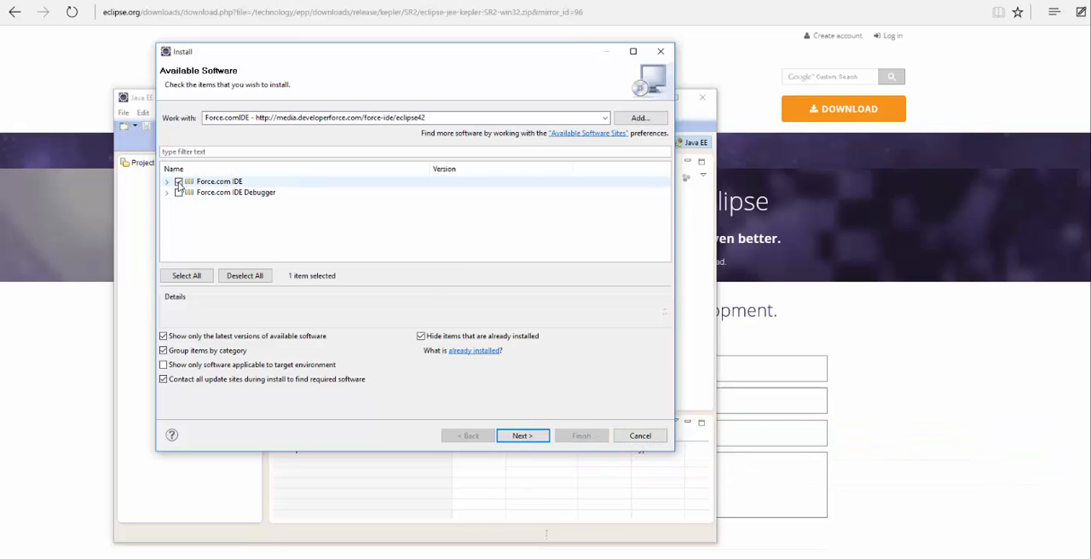
left_click(529, 438)
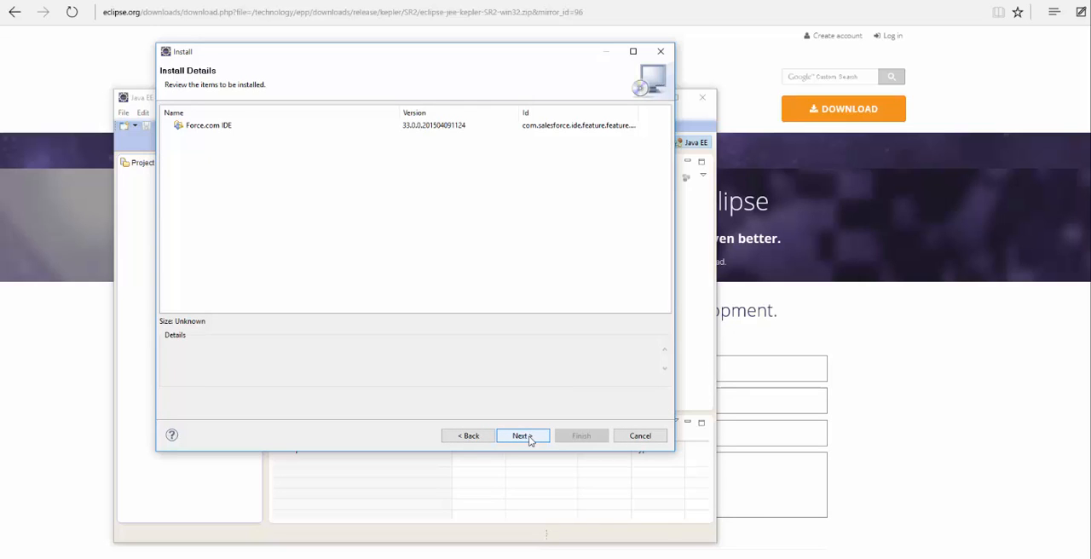
left_click(528, 438)
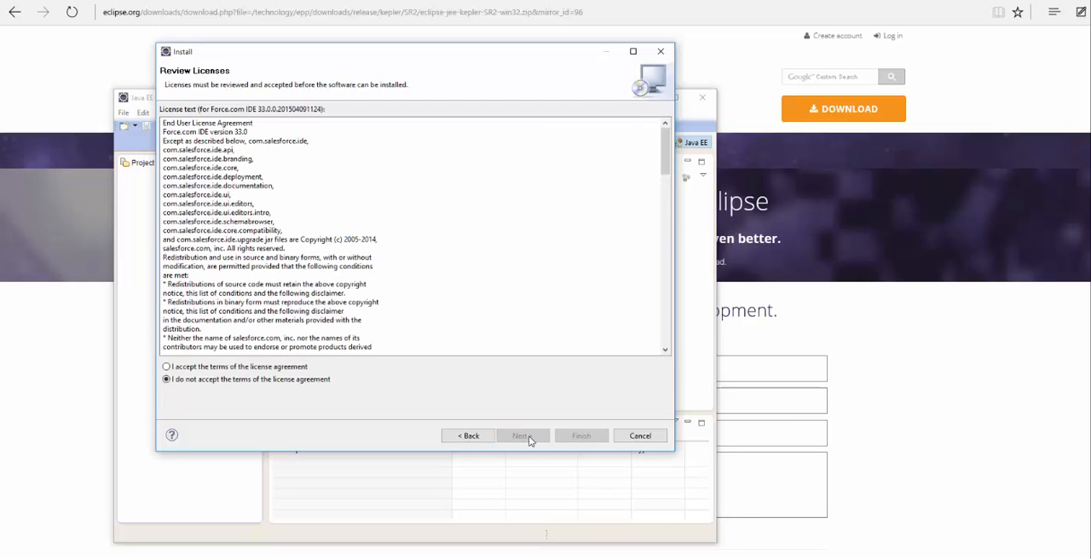
left_click(166, 368)
left_click(591, 439)
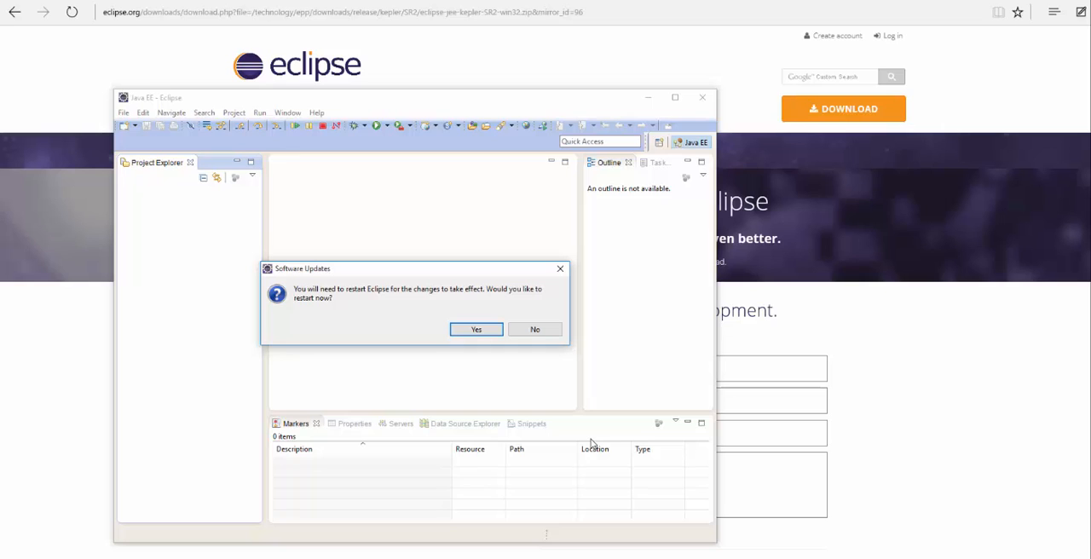
Restart Eclipse to apply the plug-in installation and accept the default workspace
left_click(460, 331)
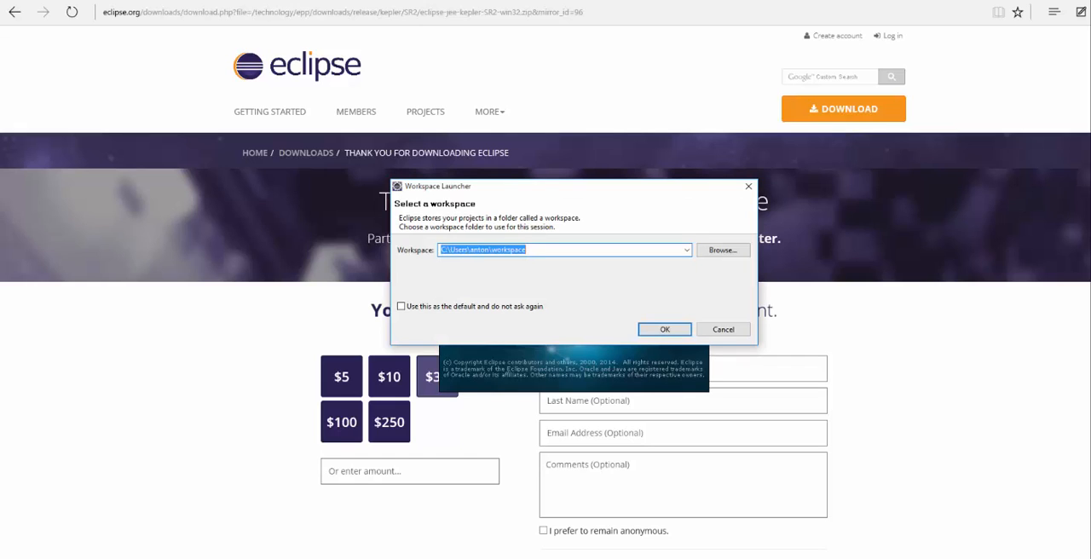
left_click(664, 329)
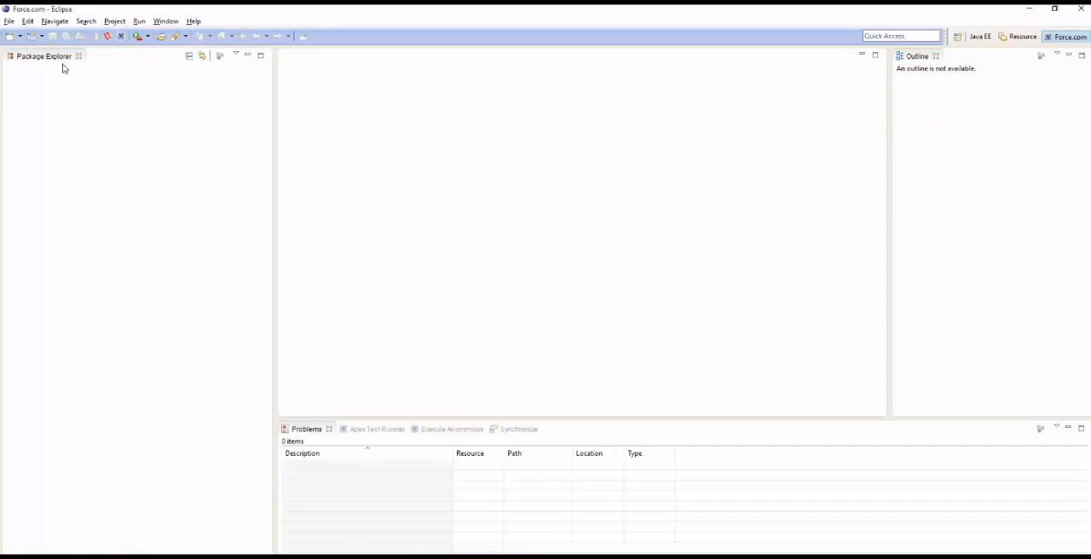
Start a new Force.com project and name it My First Project
left_click(12, 22)
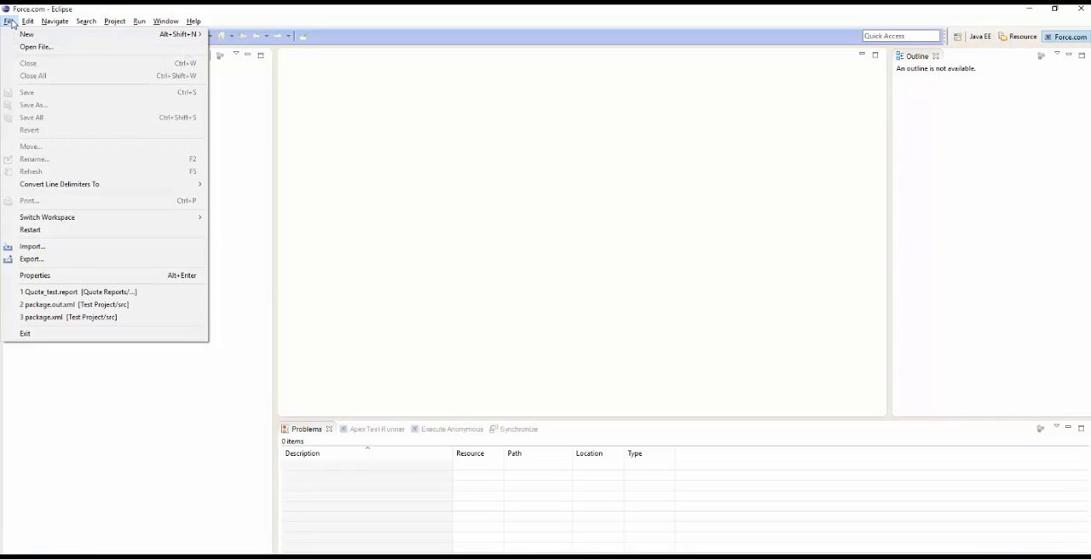
mouse_move(24, 38)
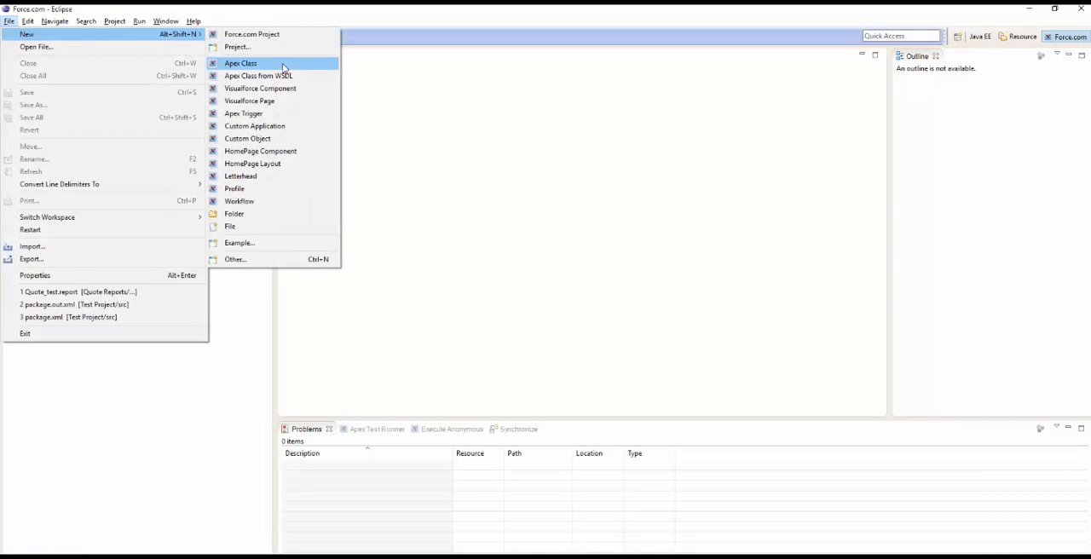
left_click(279, 37)
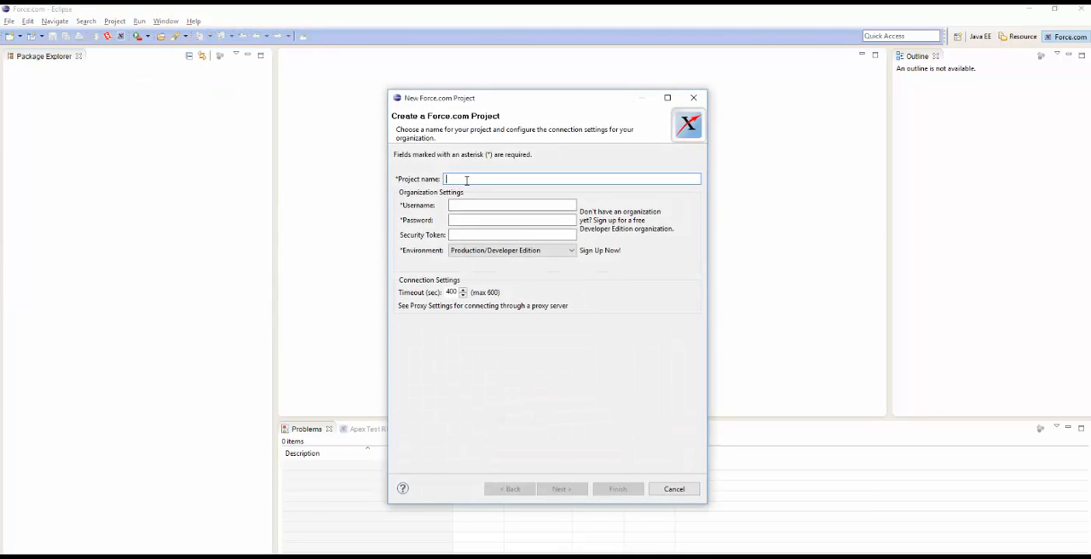
type("My Fi")
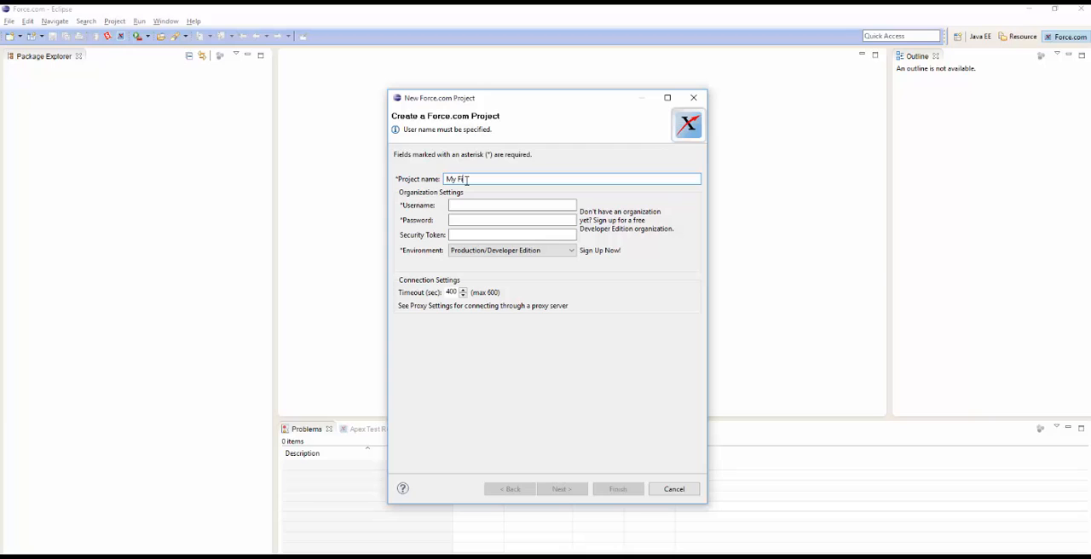
type("rst Project")
Enter the organization's username, account password and security token for the Production/Developer Edition environment, and continue to the project contents
left_click(473, 205)
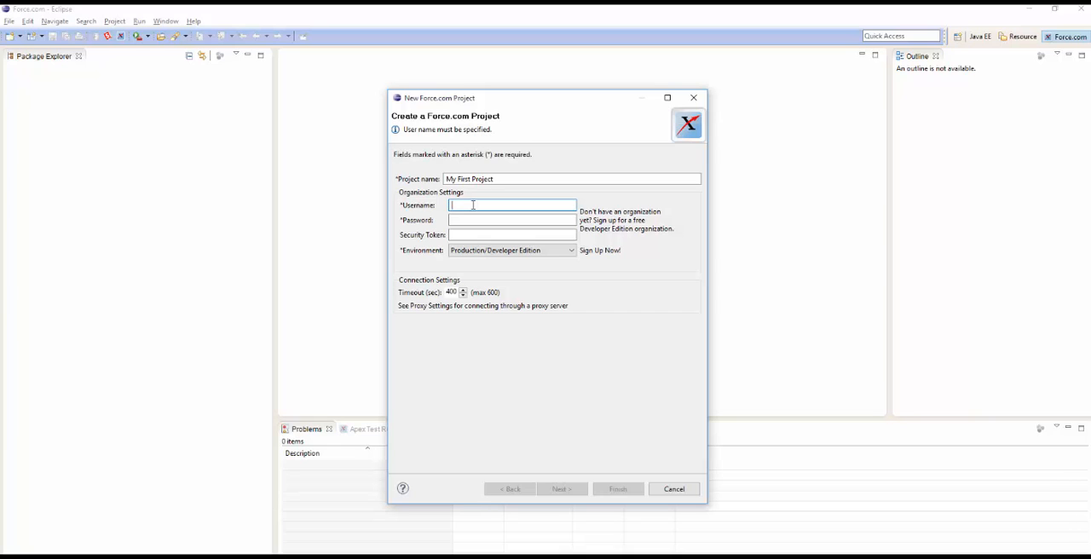
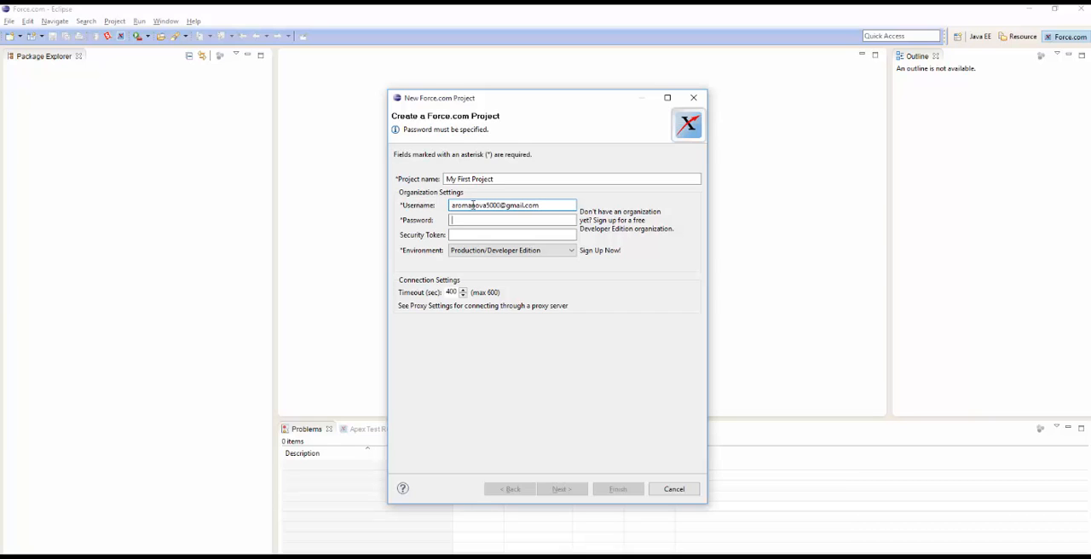
key("Tab")
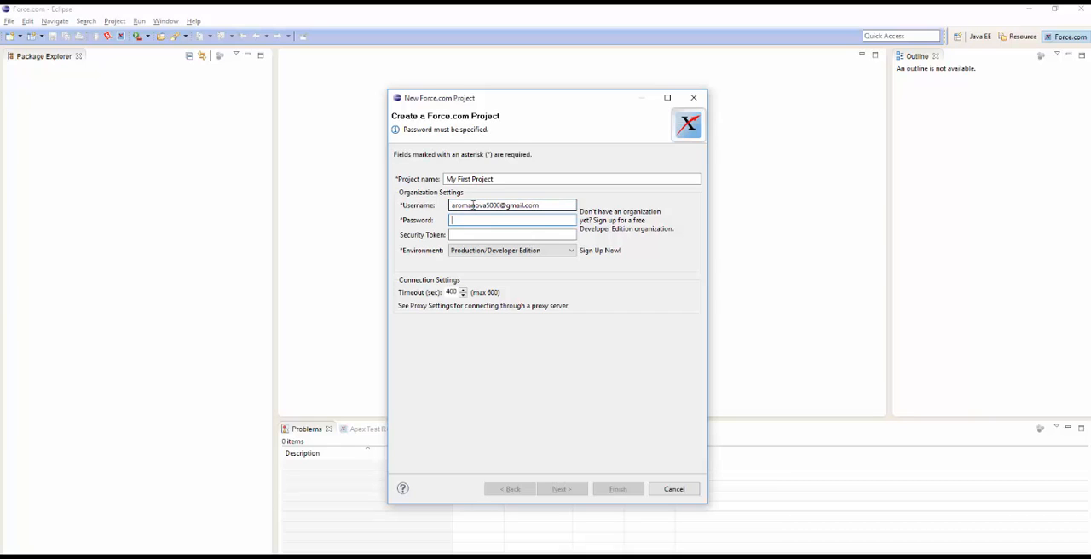
type("••••••••••")
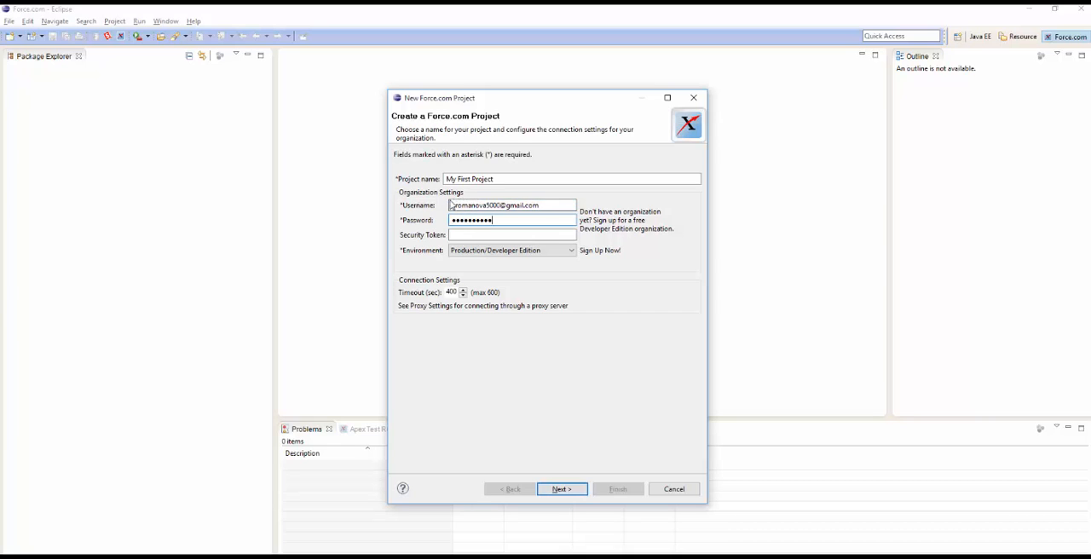
left_click(466, 235)
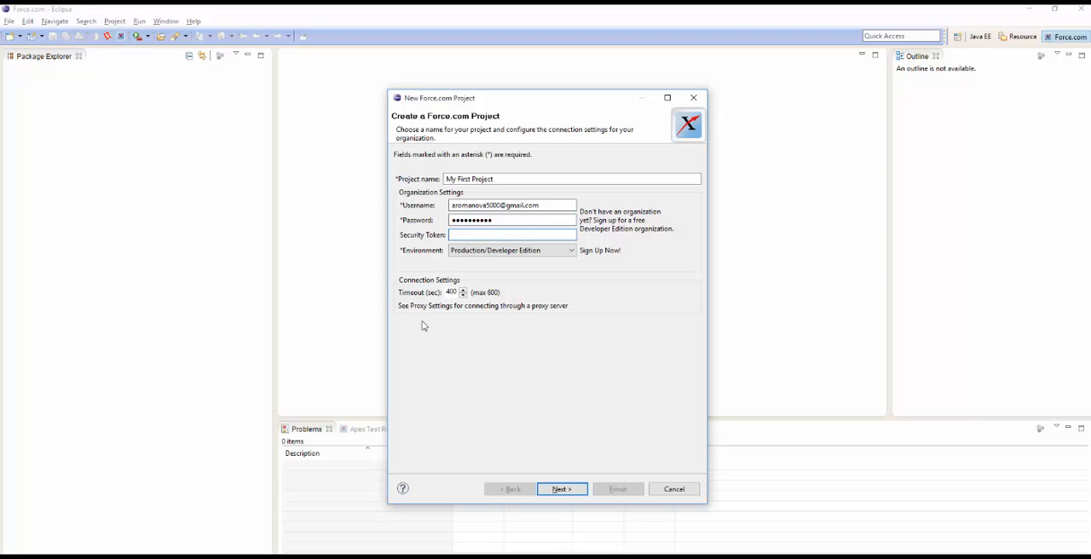
key("ctrl+v")
left_click(577, 493)
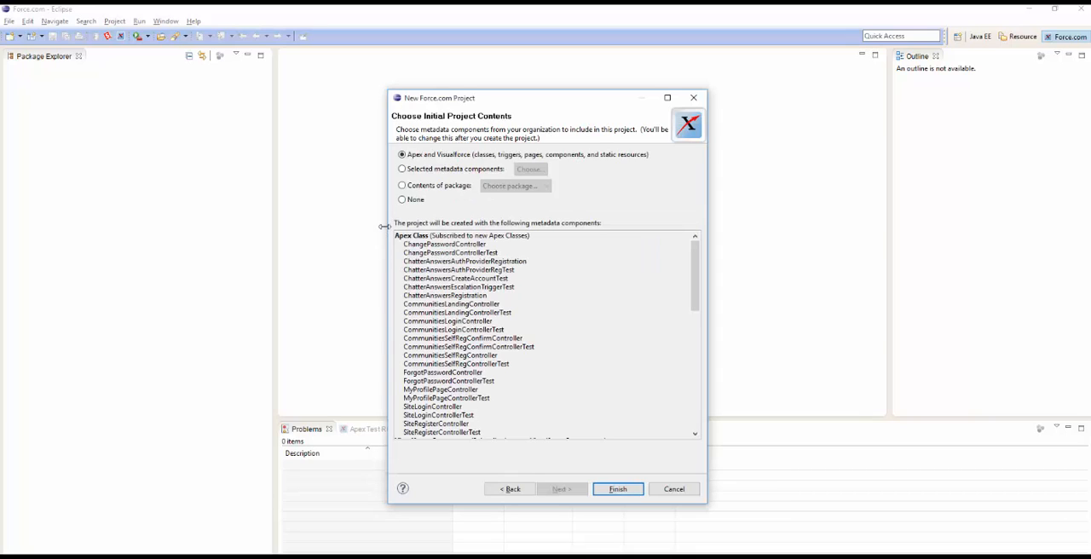
Create the project with None as its initial contents and decline setting up master password recovery
left_click(404, 201)
left_click(621, 491)
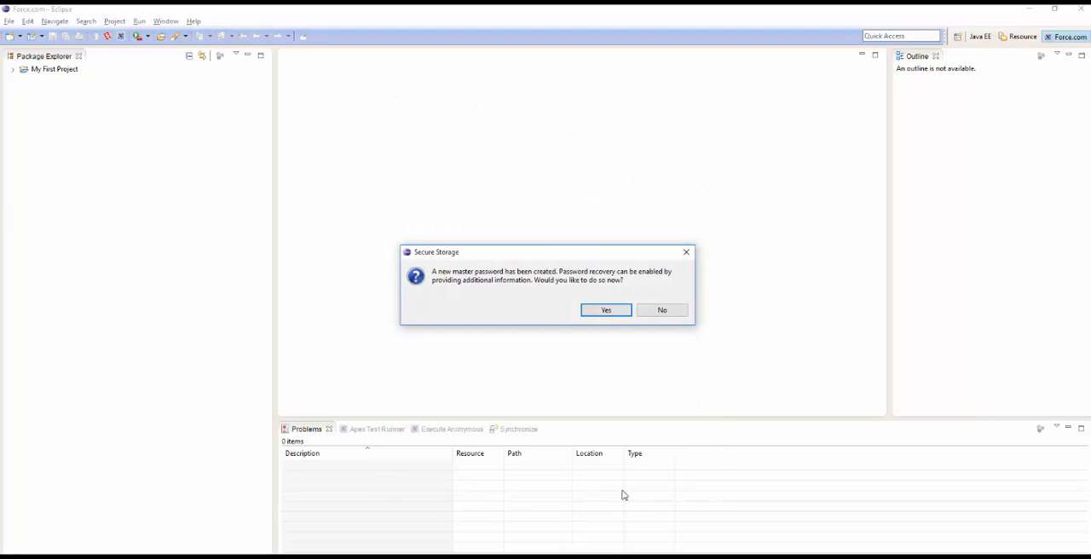
left_click(662, 310)
left_click(57, 155)
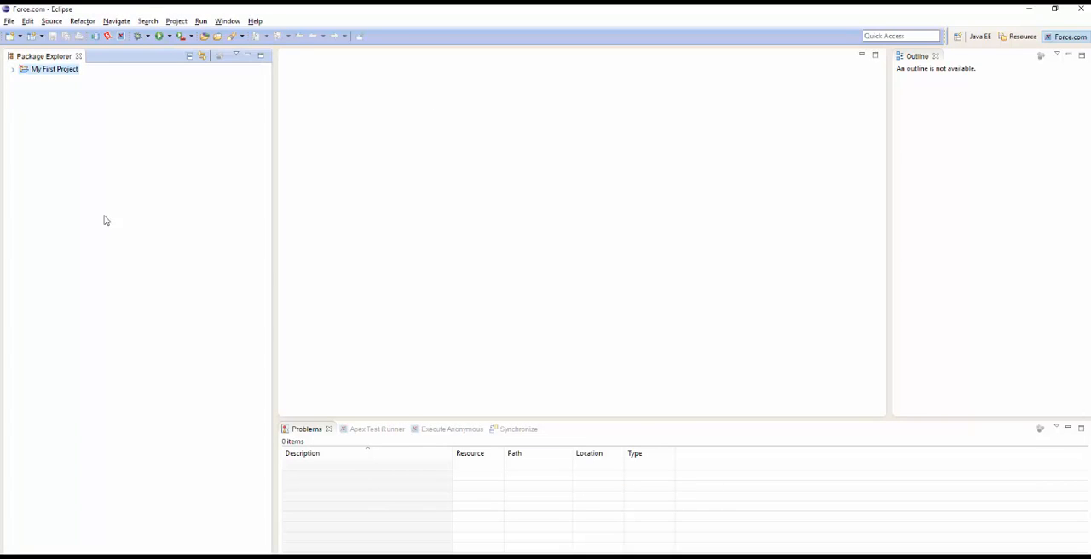
Expand My First Project and open the selection of metadata components to add or remove for its src folder
left_click(13, 69)
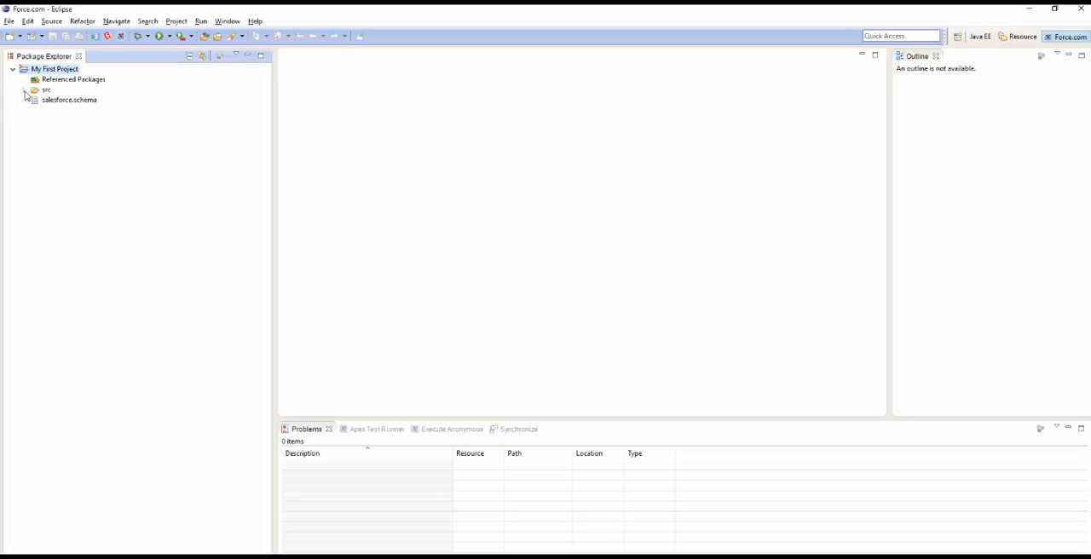
left_click(25, 91)
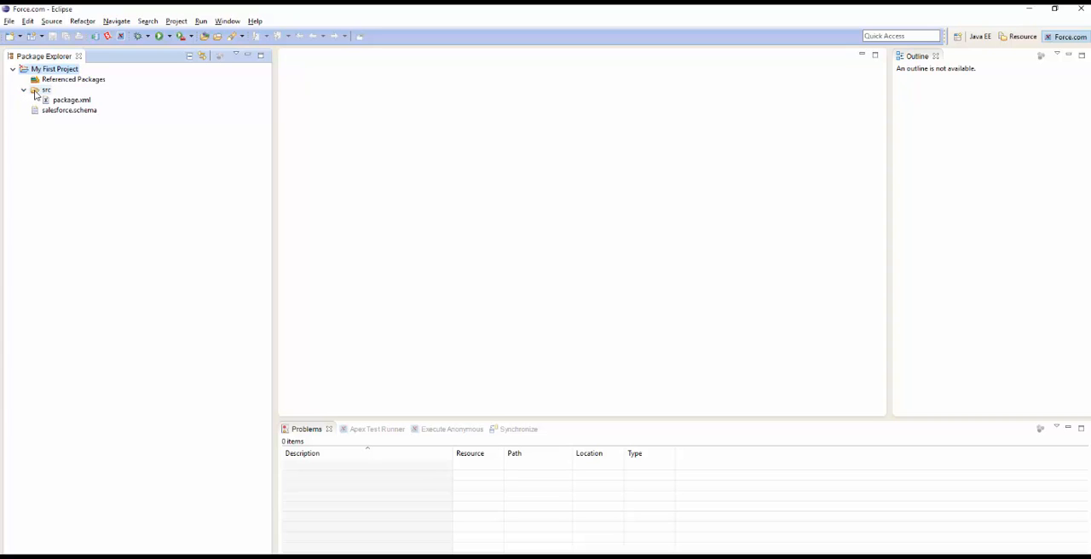
left_click(35, 93)
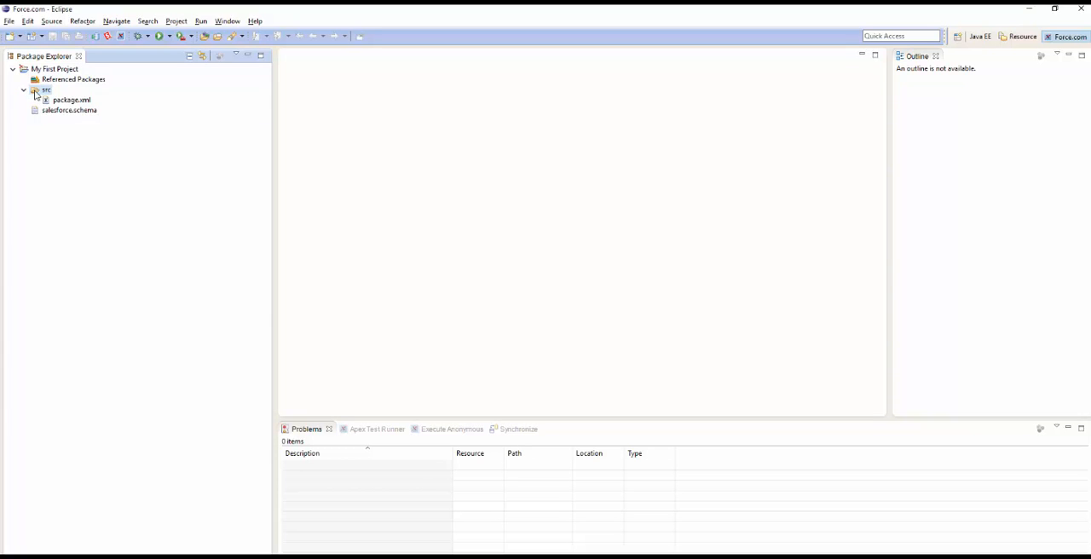
right_click(36, 95)
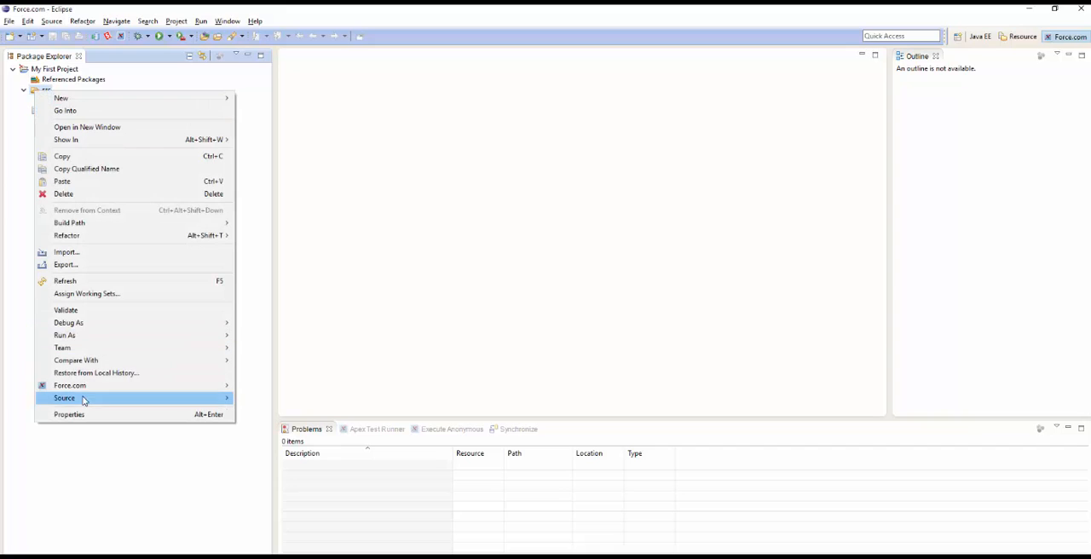
mouse_move(85, 386)
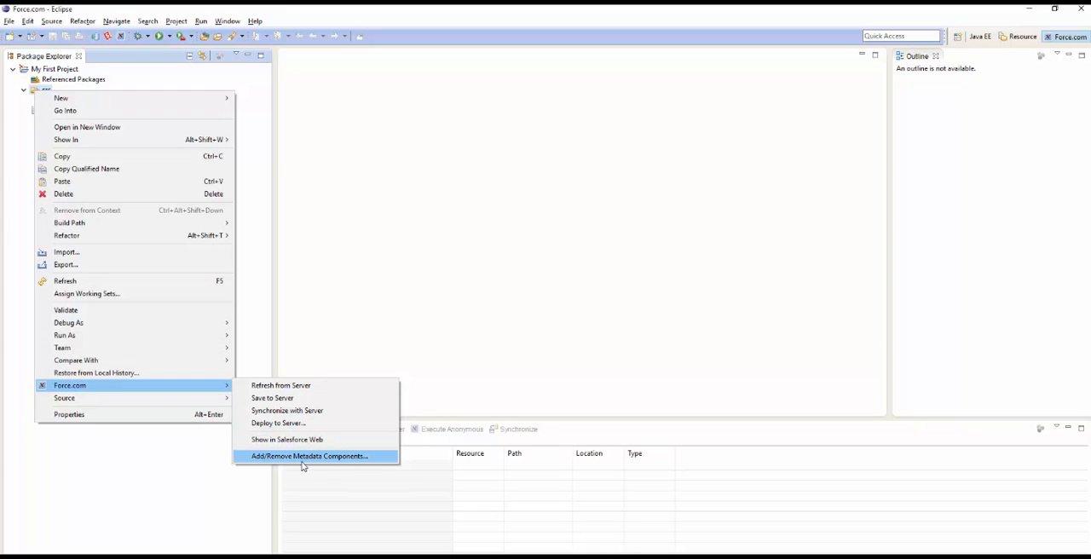
left_click(301, 461)
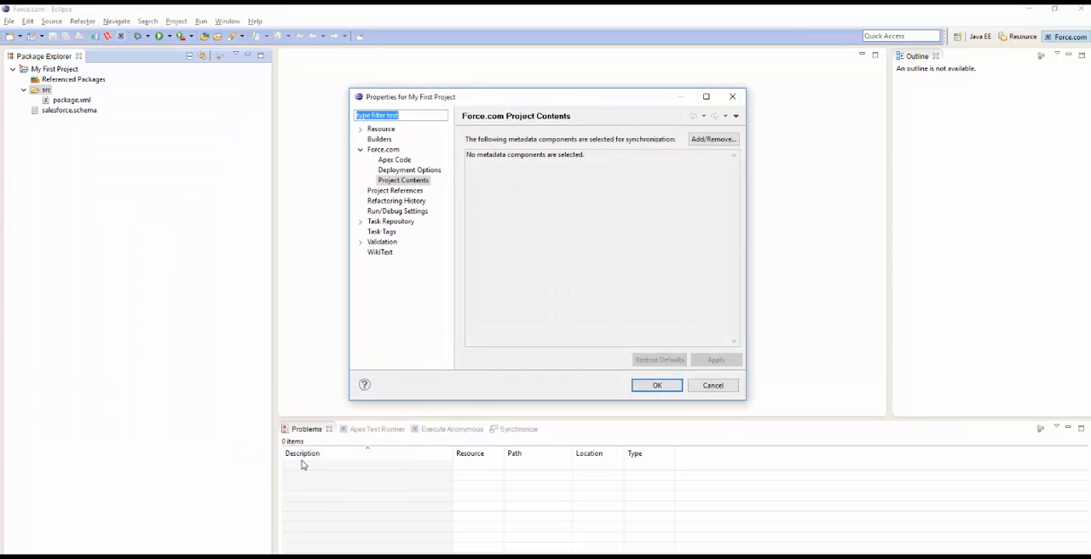
left_click(714, 139)
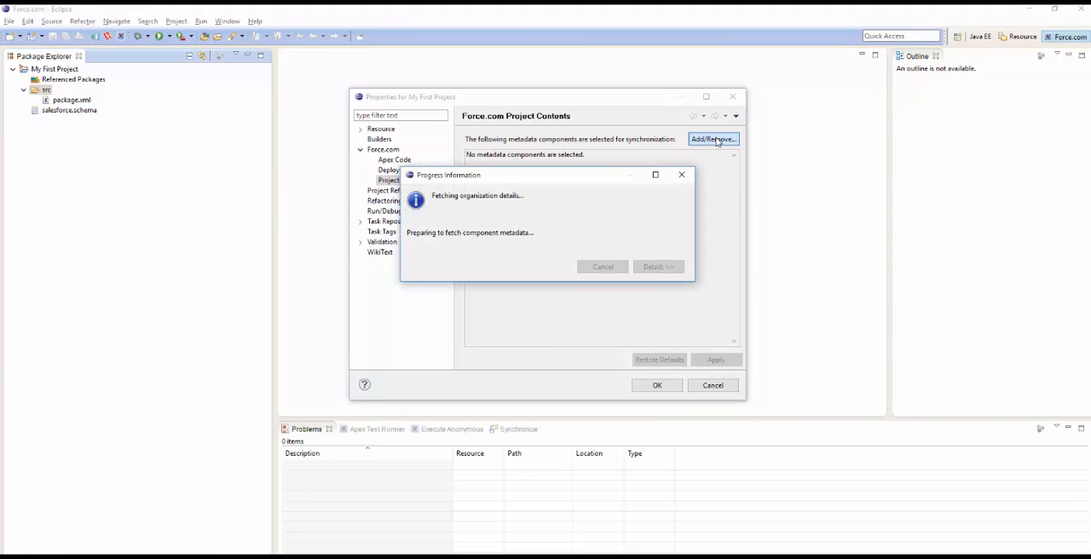
left_click(662, 361)
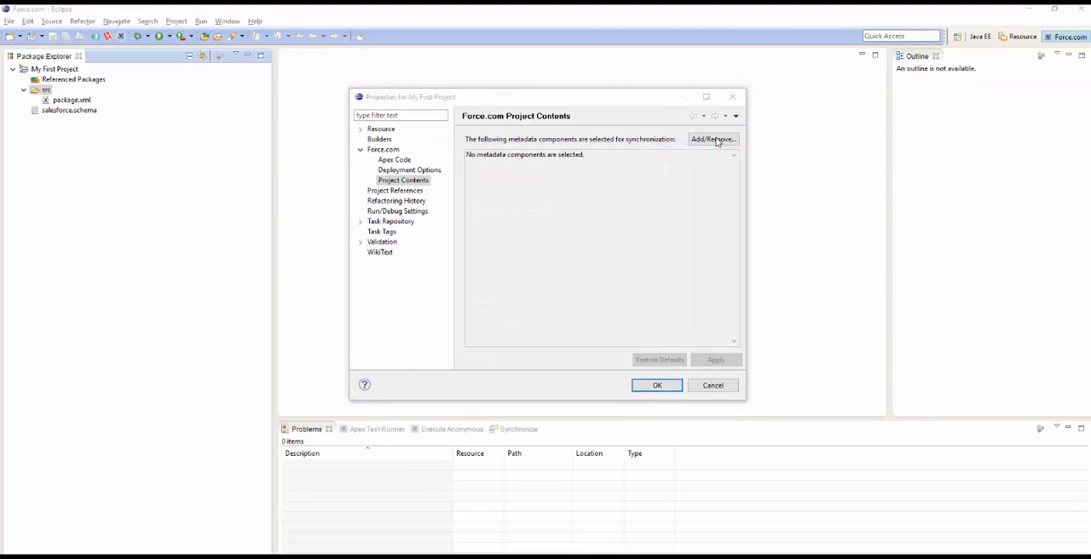
left_click(662, 361)
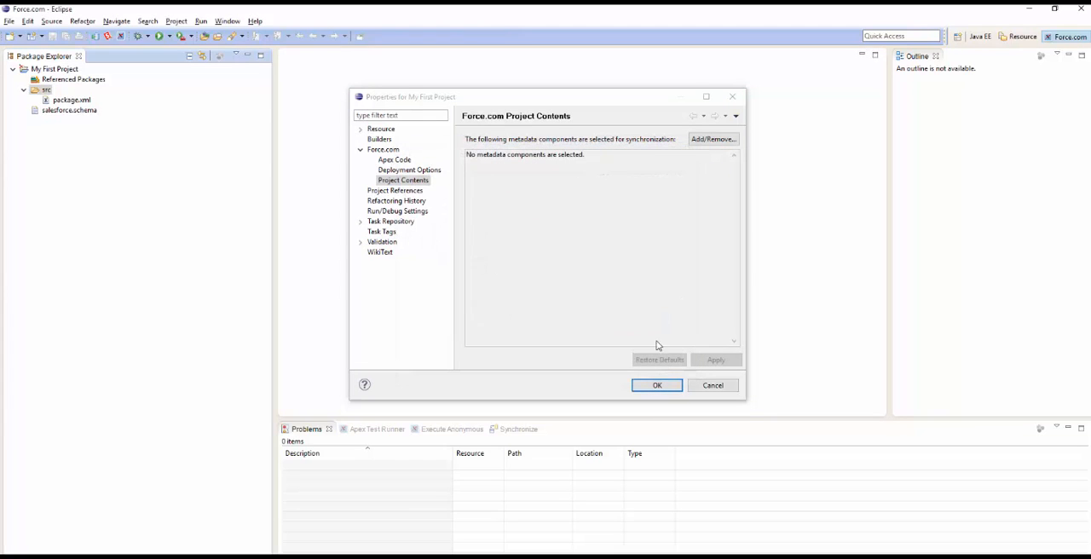
left_click(704, 143)
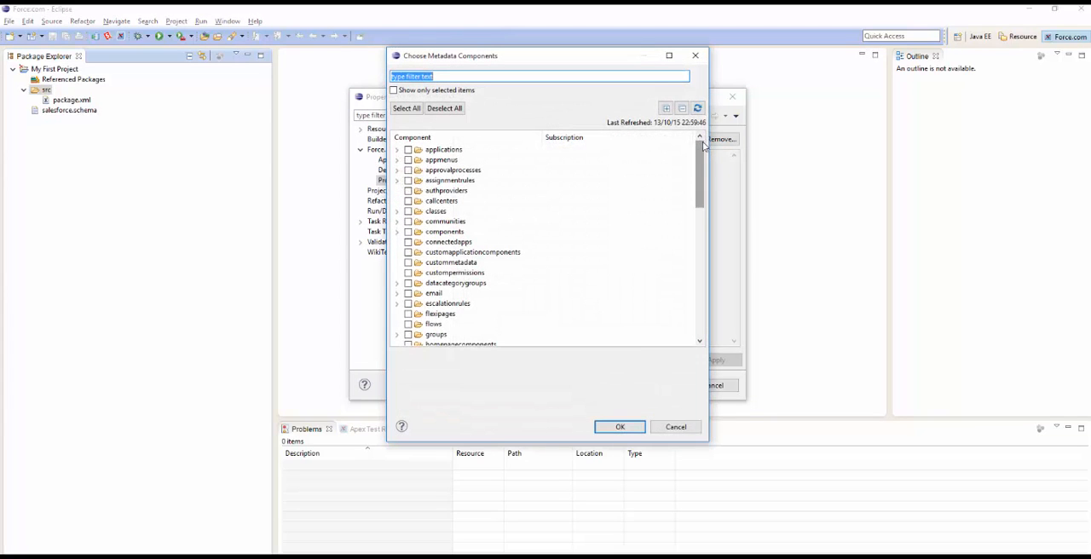
Add the standard object Account to the project contents, apply the change and refresh the project from the server
scroll(511, 213, "down", 8)
left_click(397, 150)
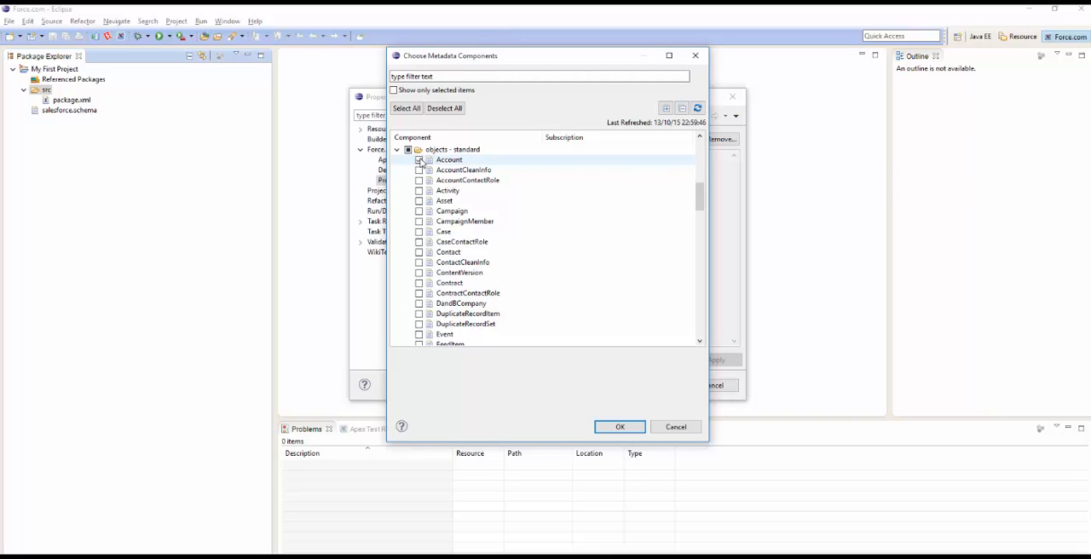
left_click(419, 160)
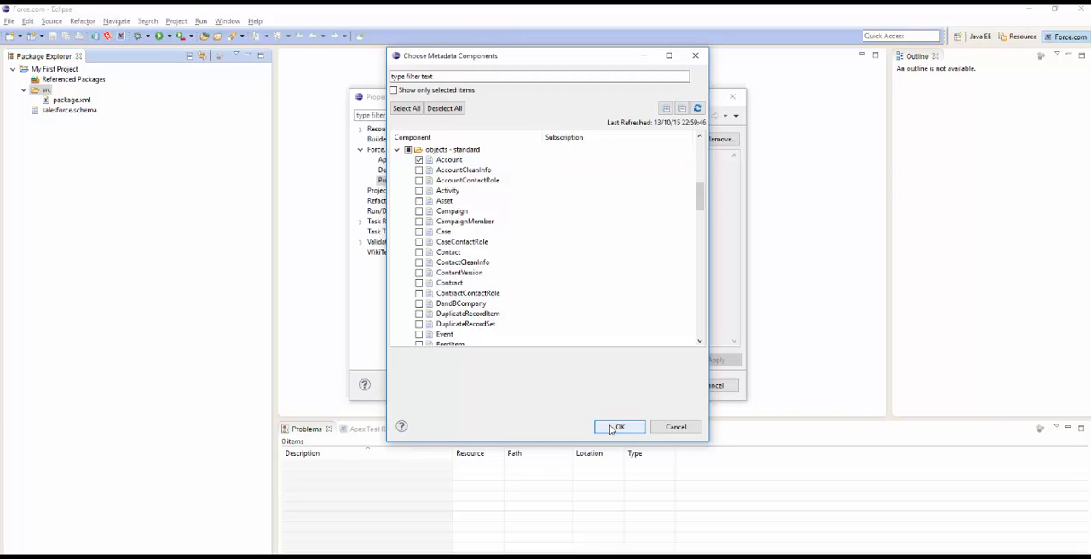
left_click(610, 428)
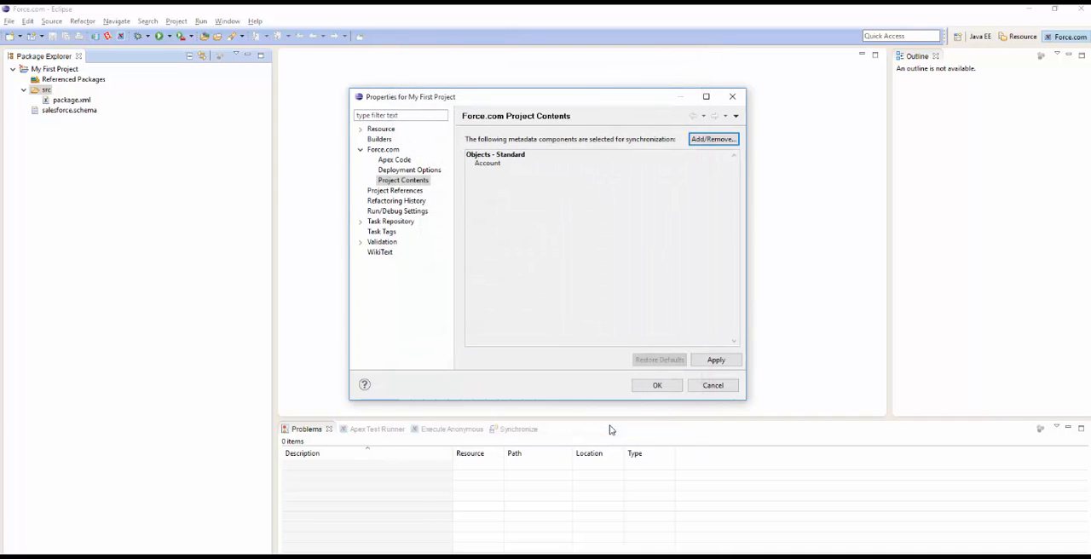
left_click(713, 362)
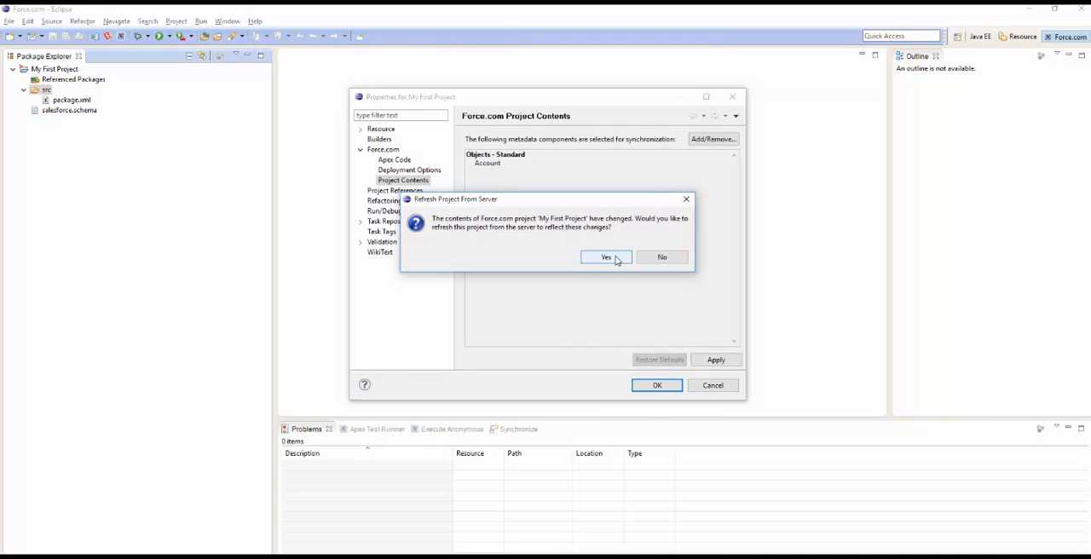
left_click(615, 258)
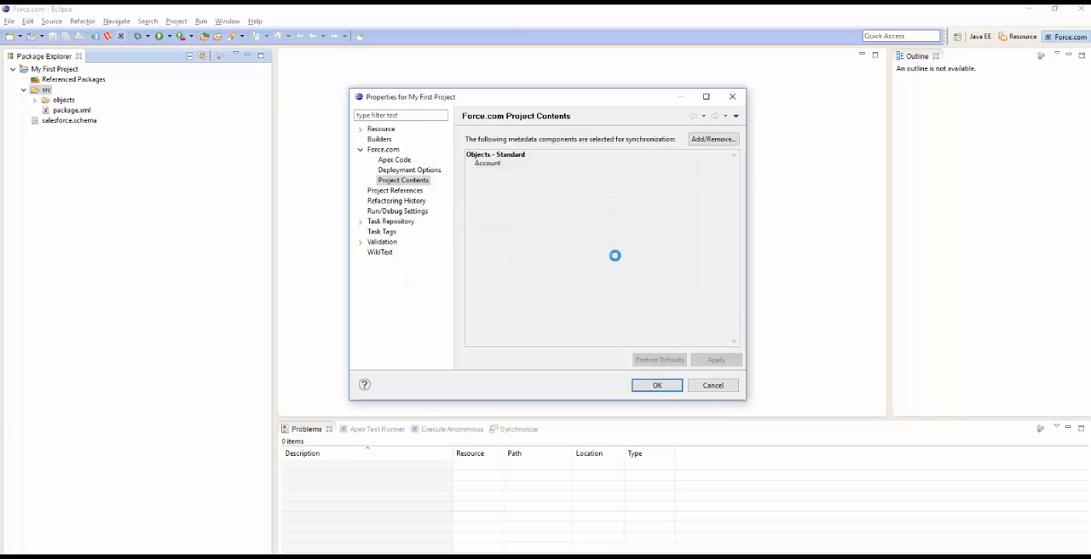
left_click(652, 386)
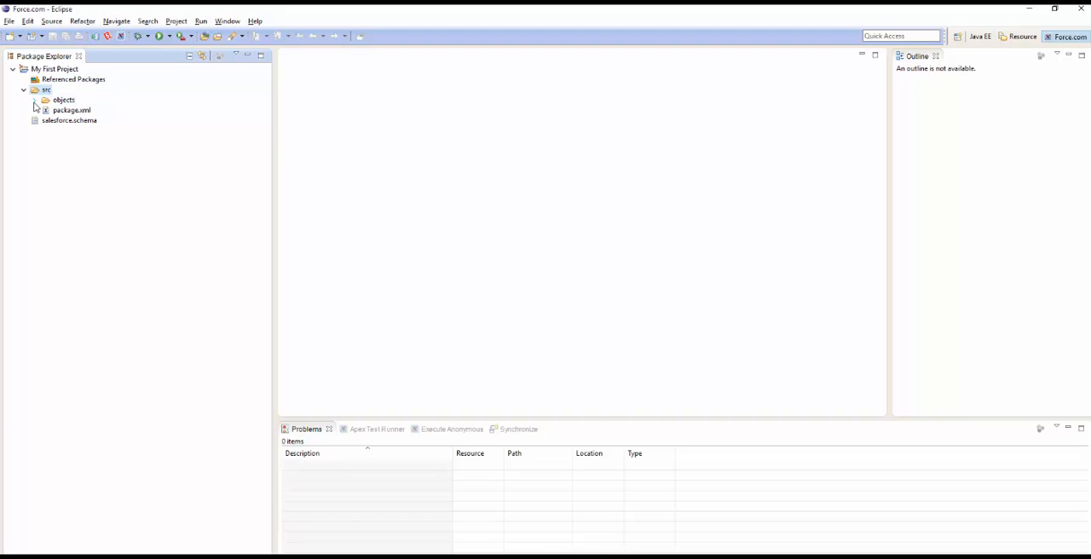
Open Account.object from the objects folder under src in the editor
left_click(35, 101)
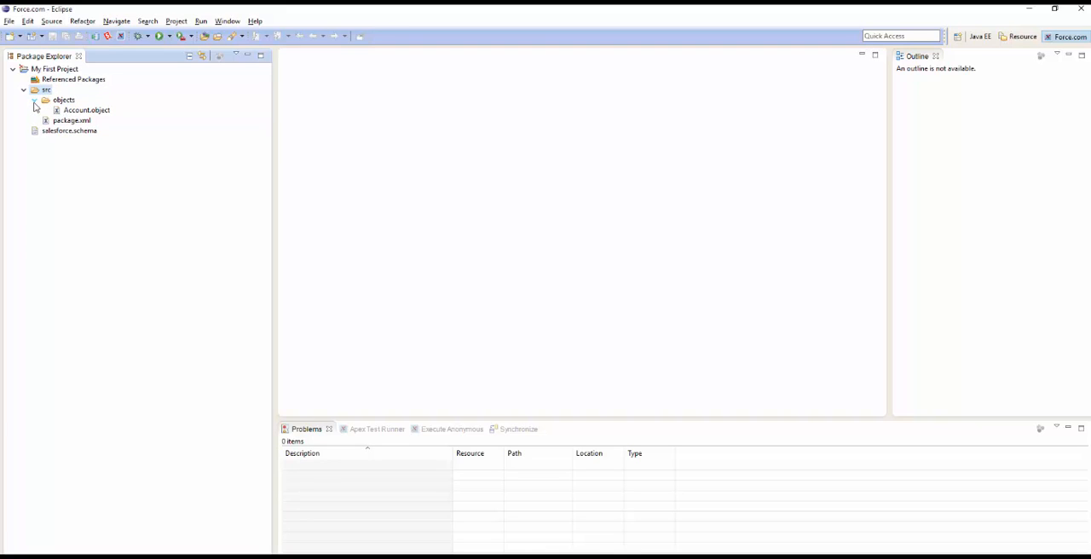
left_click(68, 112)
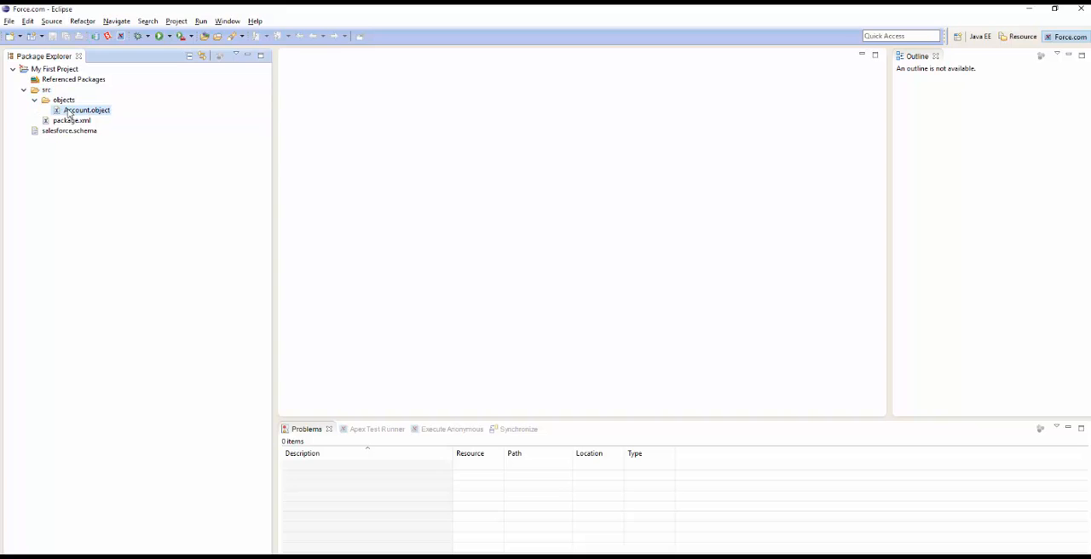
double_click(68, 112)
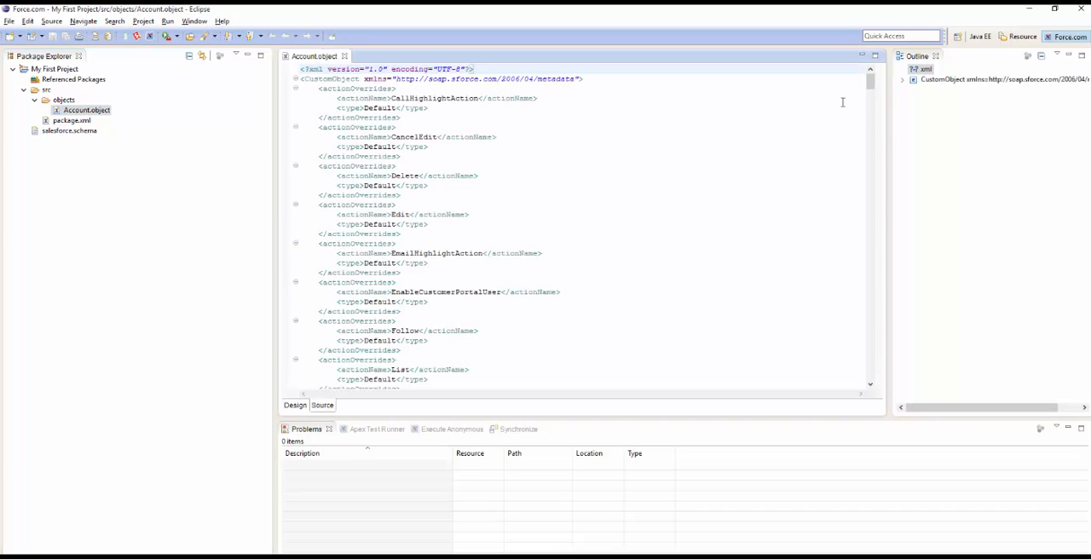
Shorten the AccountSource picklist value "Phone Inquiry" to "Phone" in Account.object and save the file
left_click_drag(870, 85, 871, 98)
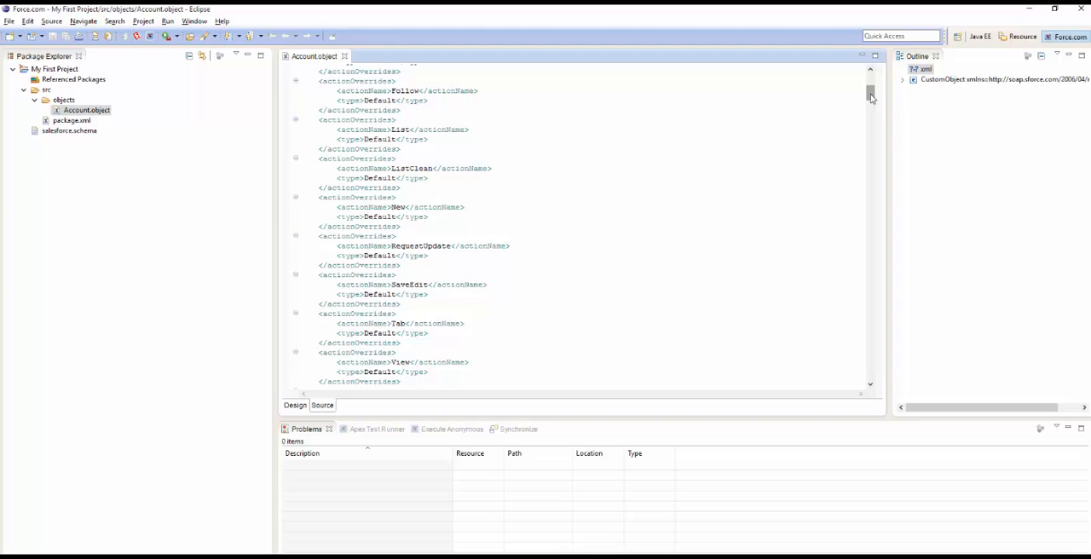
left_click_drag(871, 98, 872, 119)
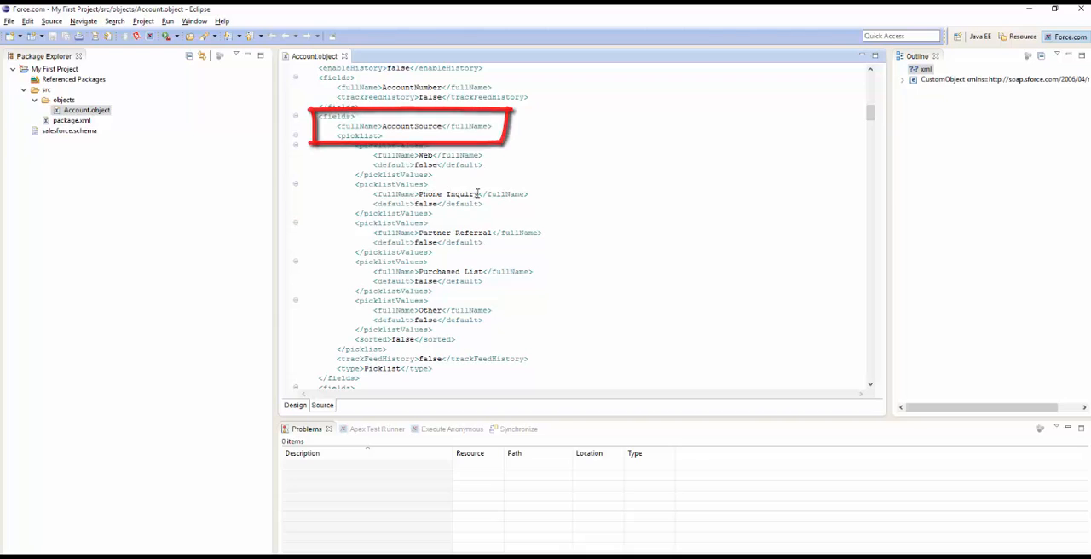
left_click(479, 194)
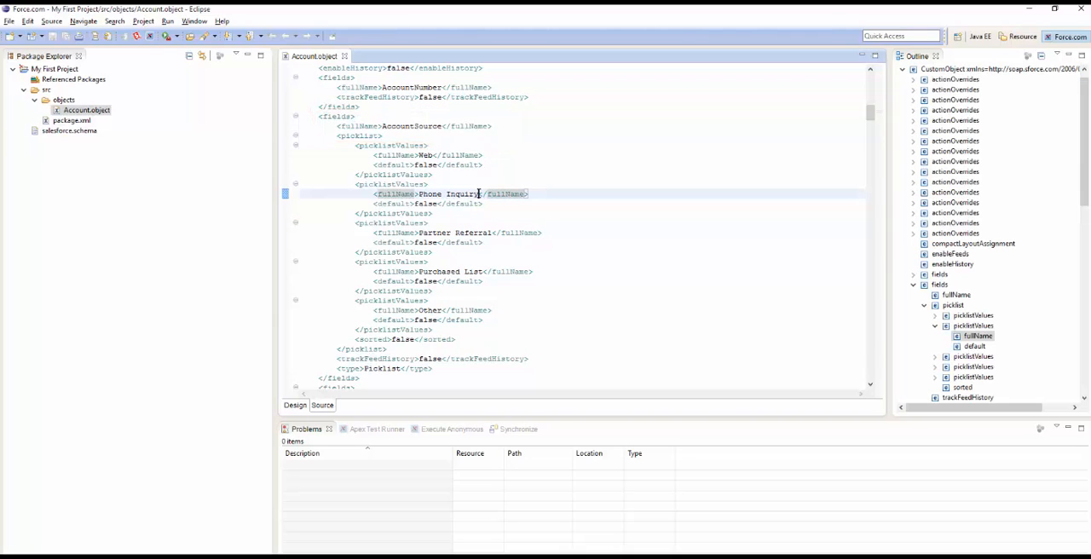
key("BackSpace")
key("BackSpace")
key("BackSpace")
key("BackSpace")
key("BackSpace")
key("BackSpace")
key("BackSpace")
key("BackSpace")
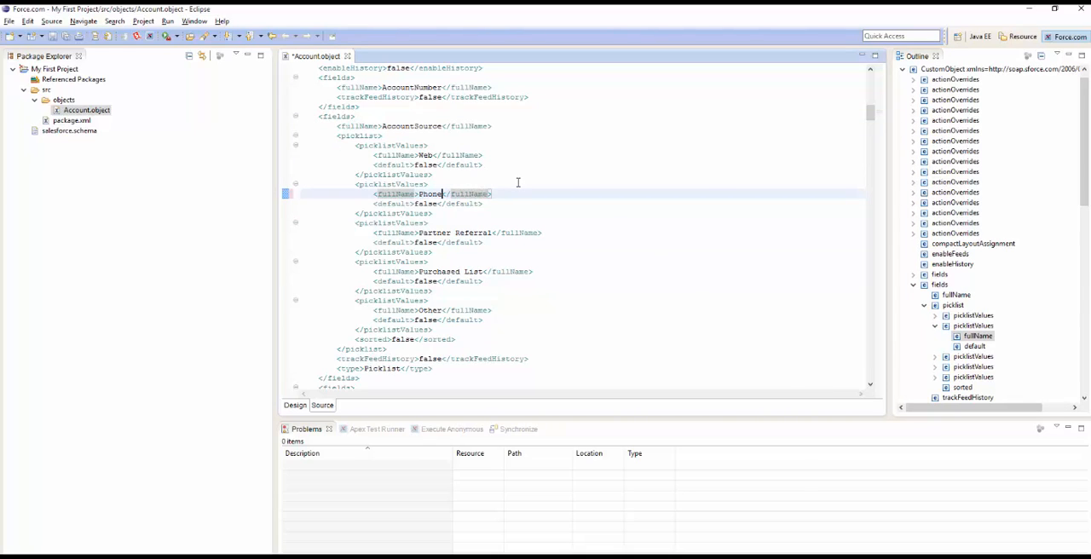
key("ctrl+s")
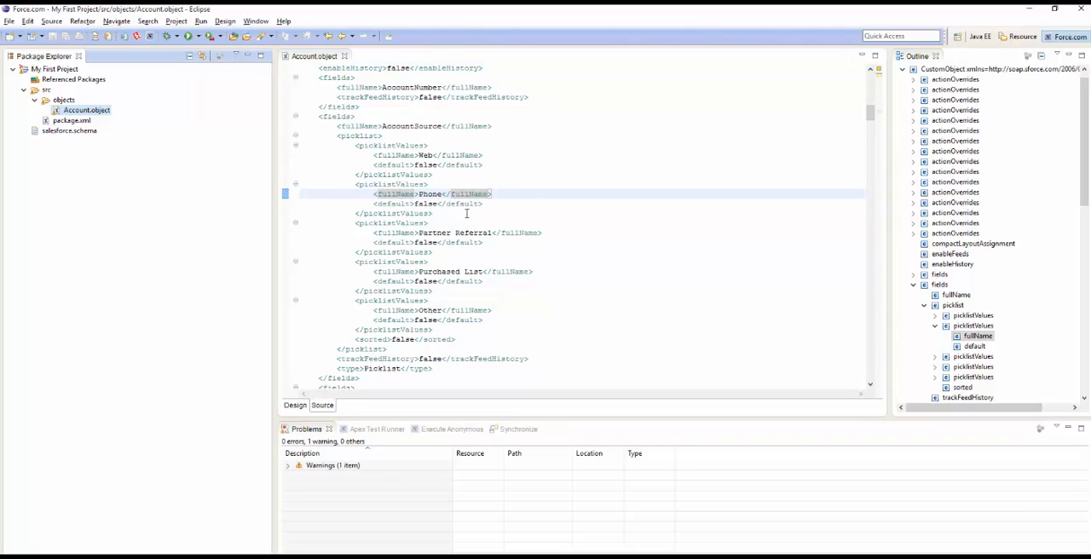
Save Account.object to the Force.com server, agreeing to save the dirty resource and overwrite the server's components
right_click(78, 111)
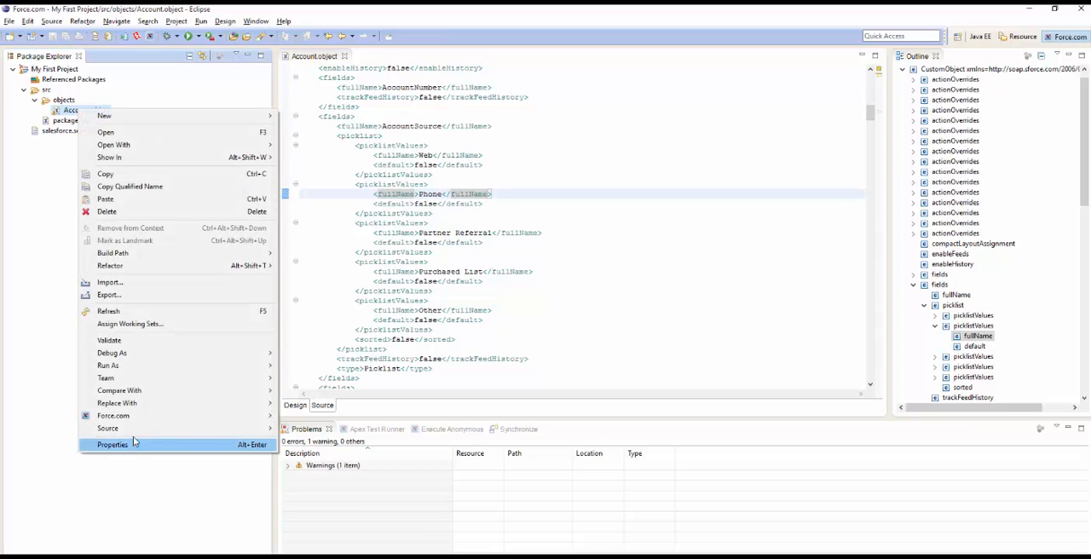
mouse_move(134, 416)
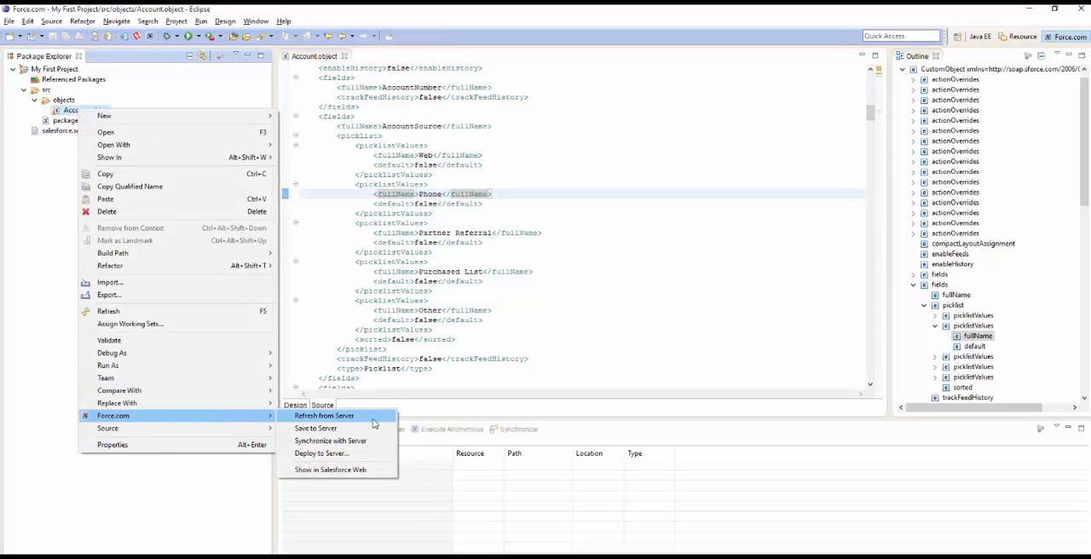
left_click(315, 427)
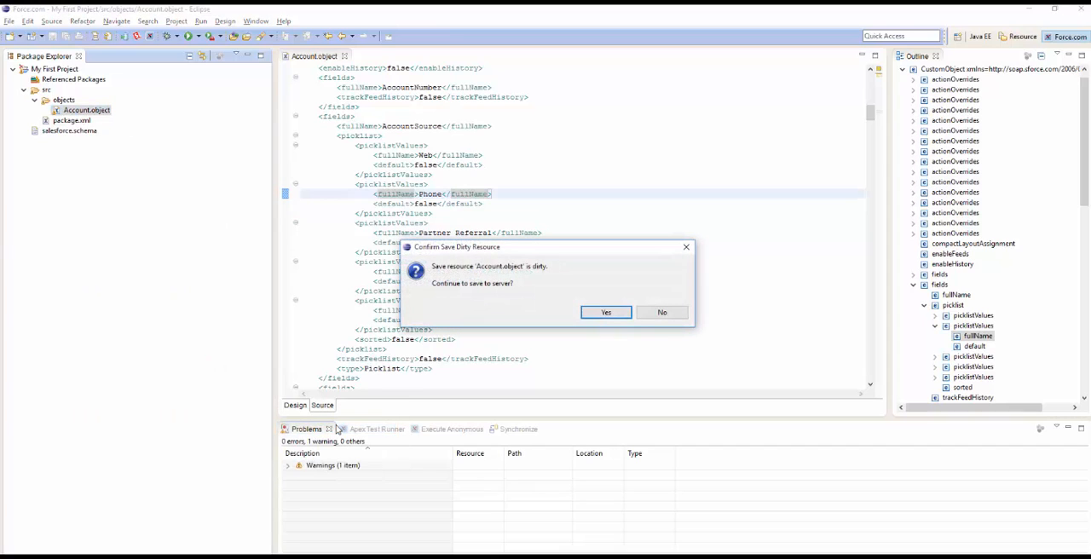
left_click(606, 313)
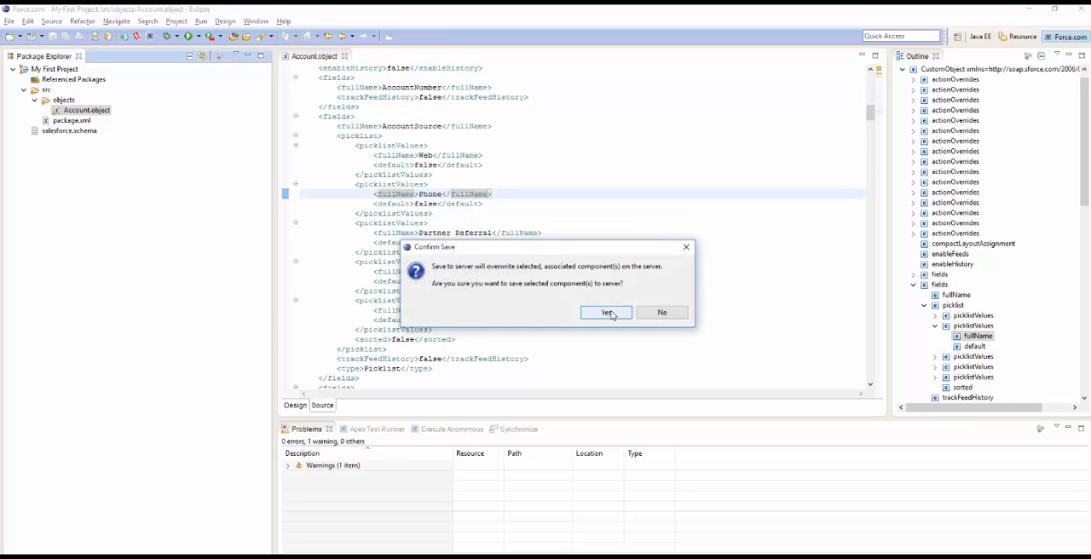
left_click(606, 313)
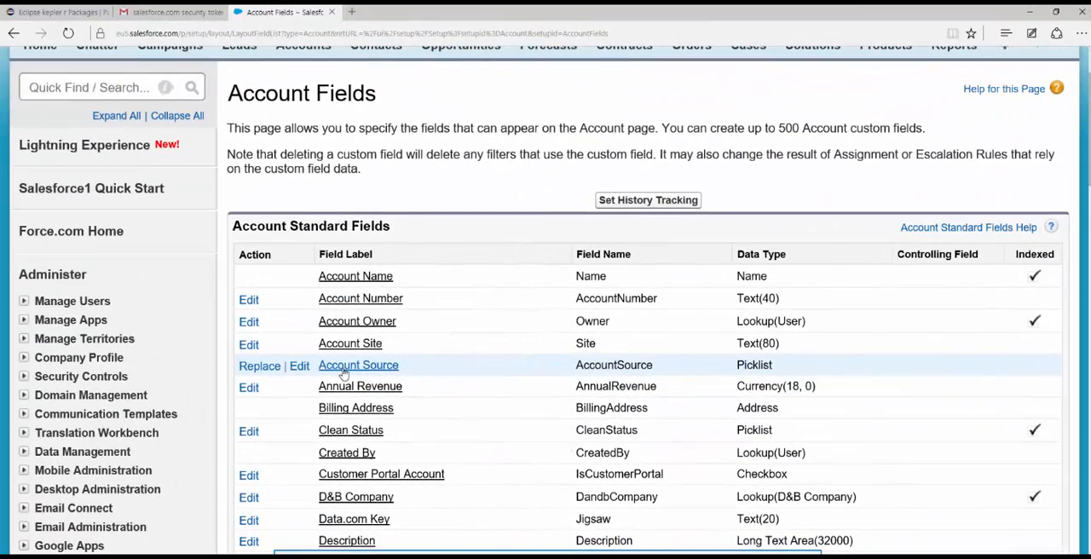
Switch to Salesforce in the browser, open the Account Source field and check its picklist values
left_click(343, 372)
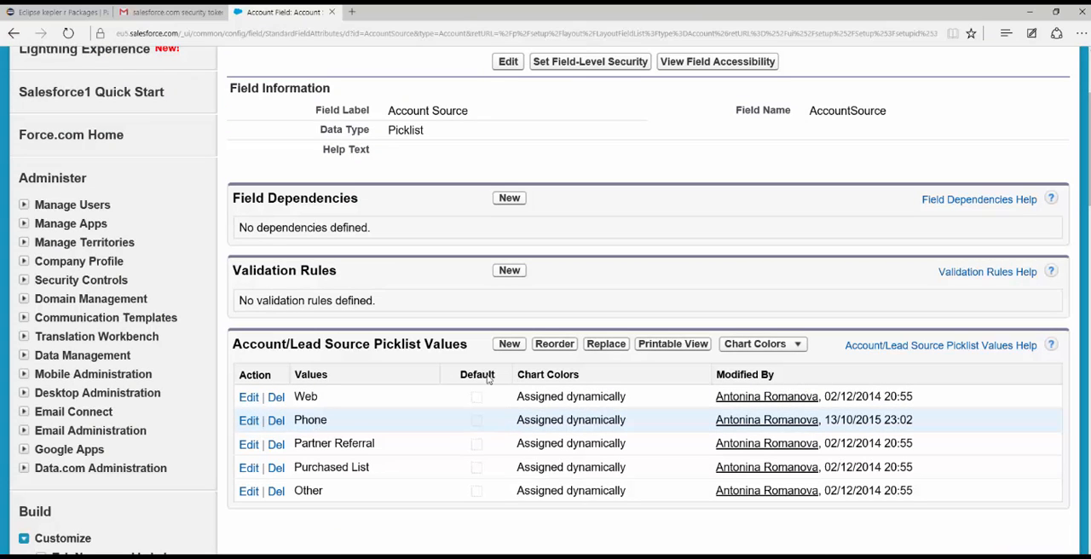
scroll(545, 300, "up", 2)
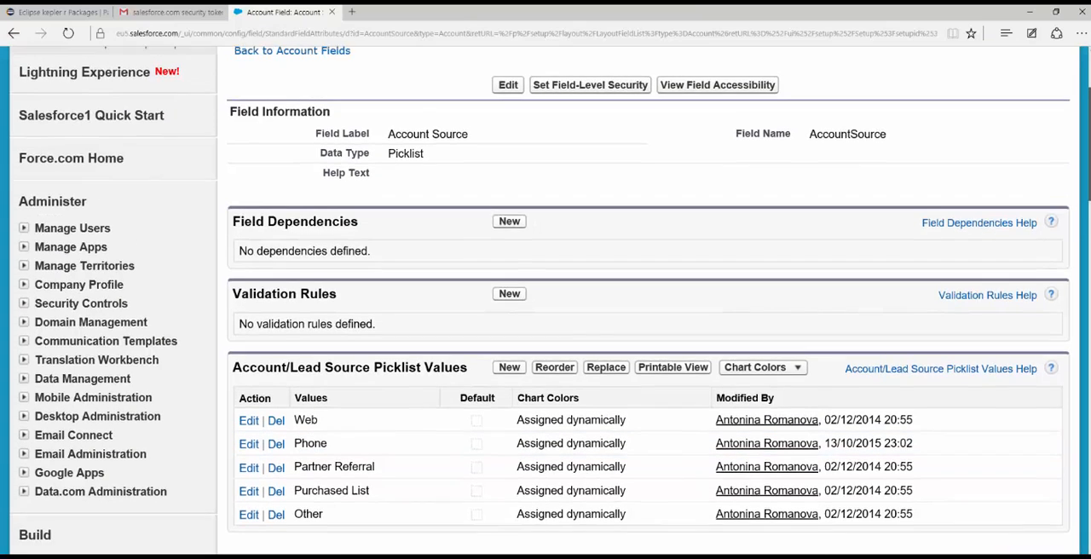
scroll(545, 301, "up", 2)
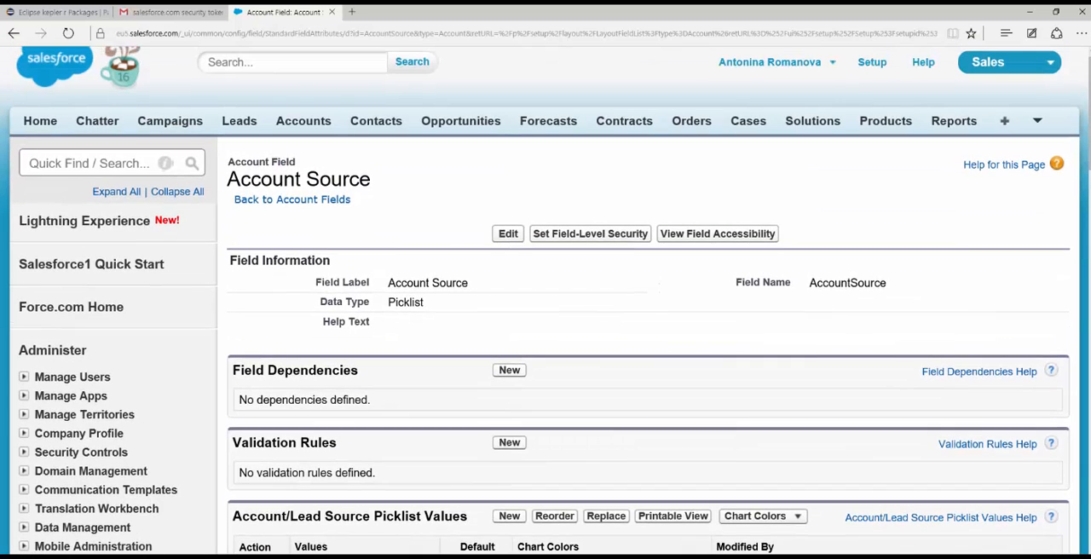
Search Setup for "deploy", open Deployment Status and view the details of the succeeded deployment
left_click(107, 171)
type("deploy")
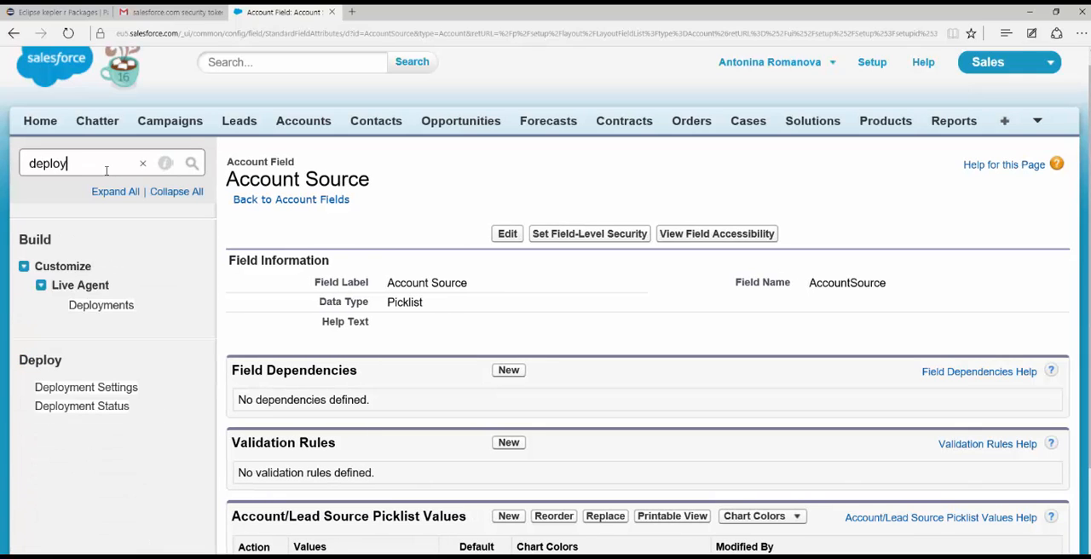
left_click(64, 408)
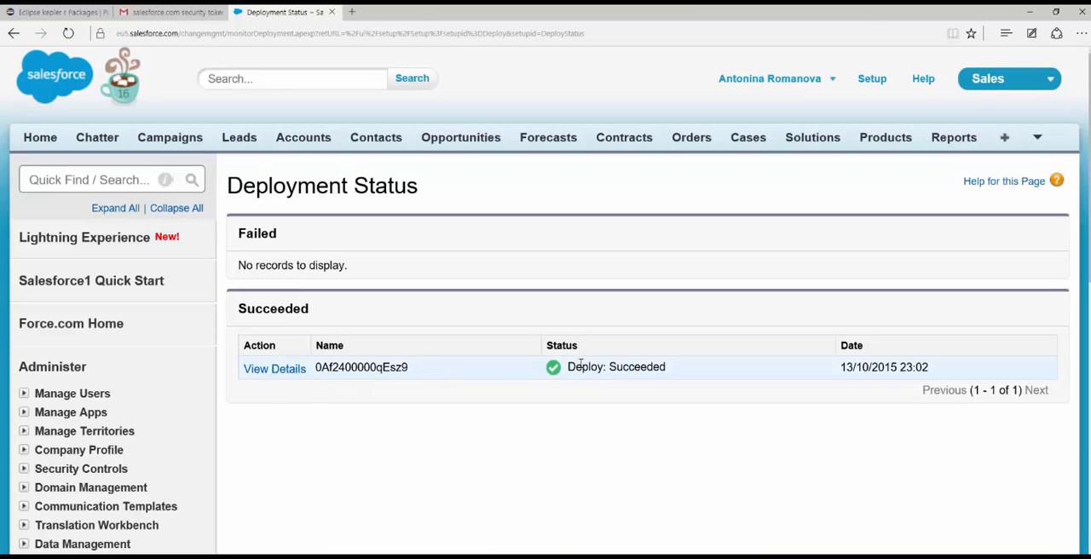
left_click(274, 368)
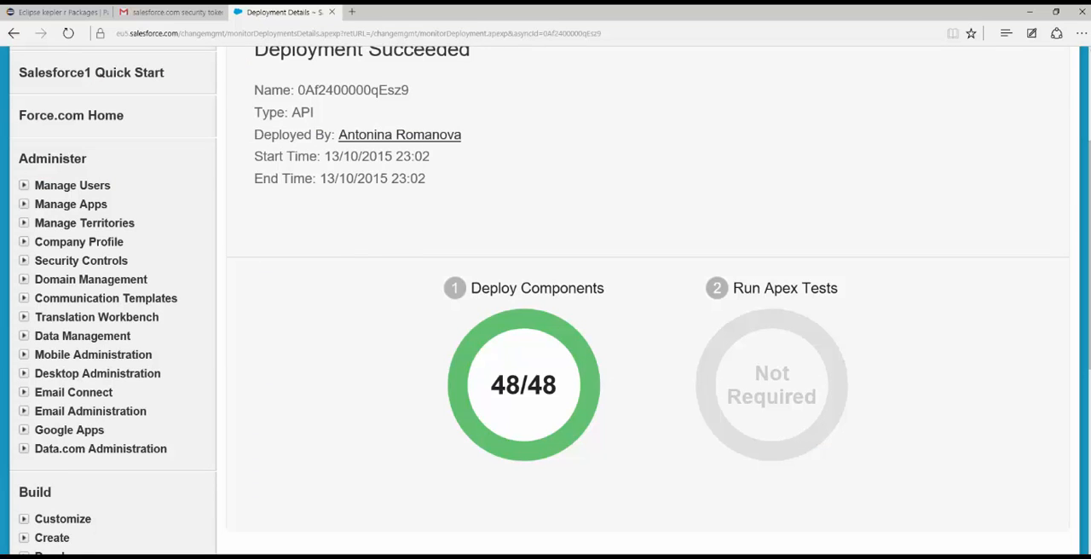
scroll(545, 298, "up", 2)
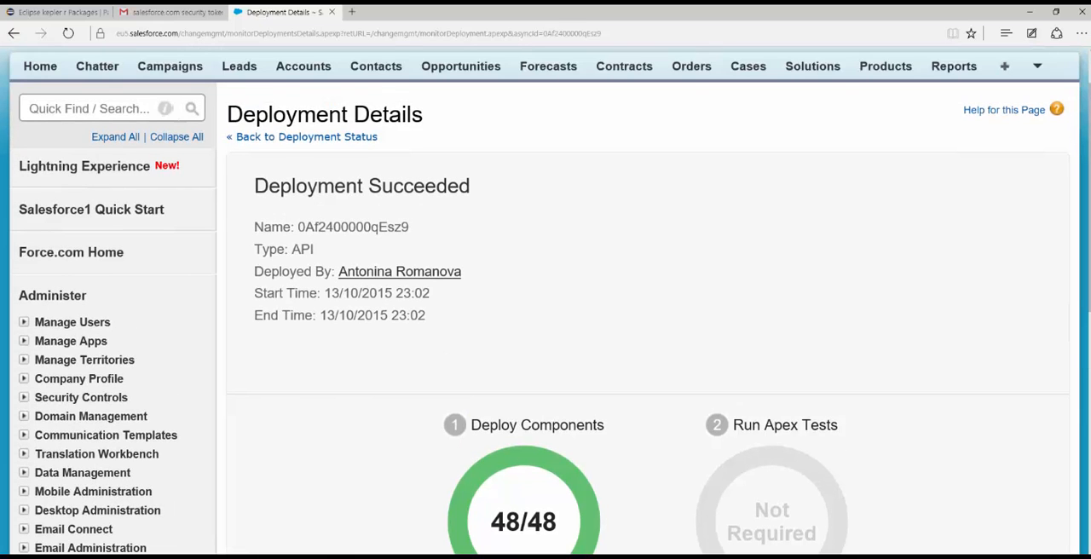